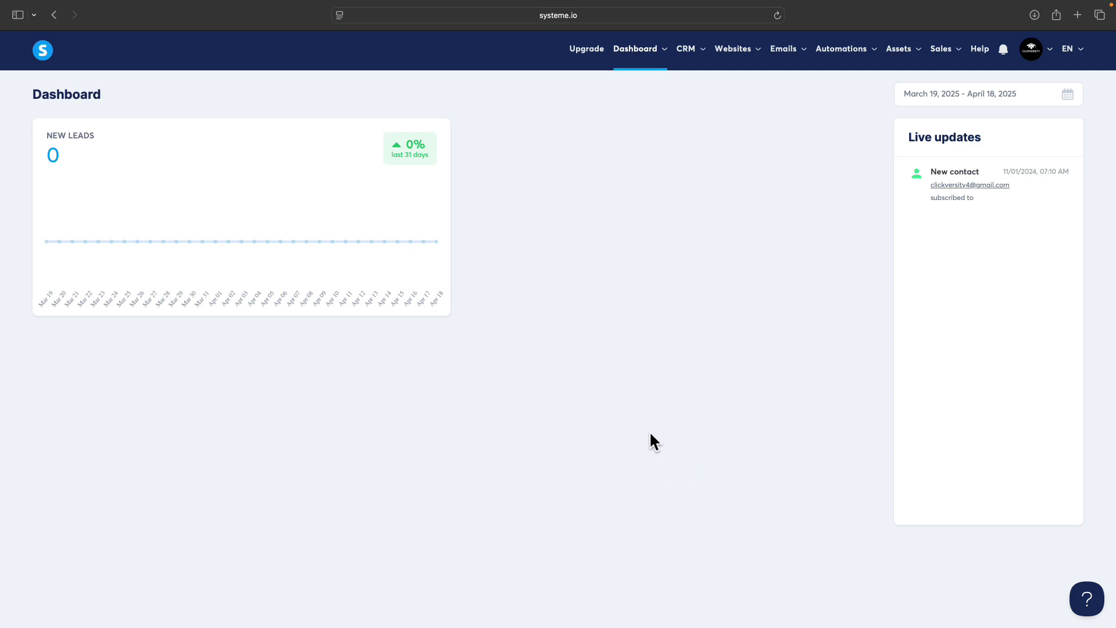
Step: Open the Test Landing Page funnel from the sales funnels list
{"action": "mouse_move", "coordinate": [738, 55]}
{"action": "left_click", "coordinate": [738, 101]}
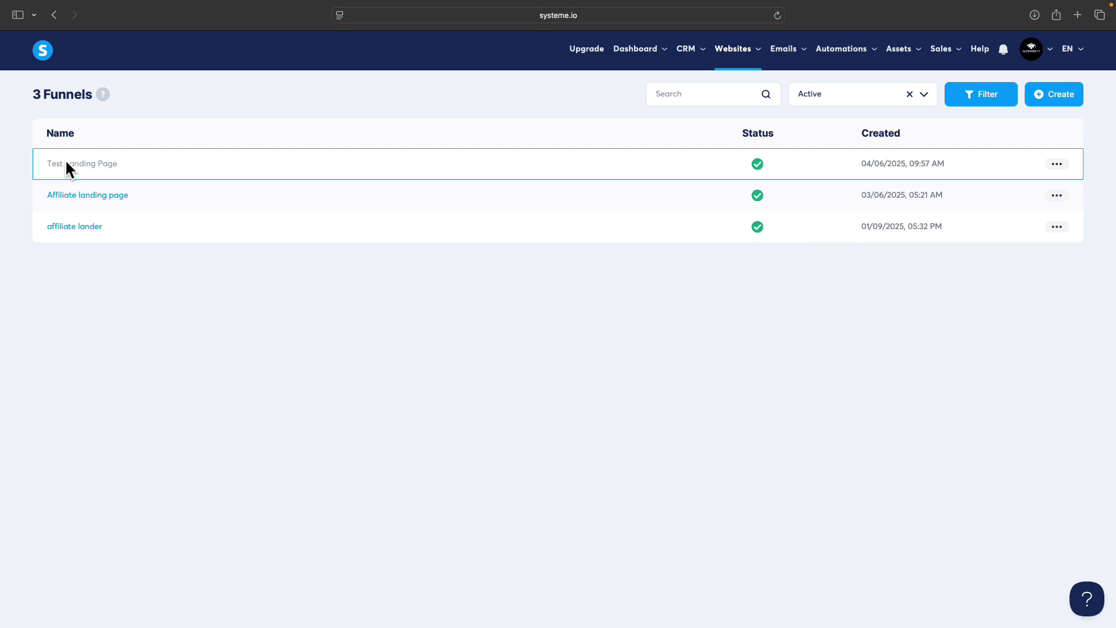
{"action": "left_click", "coordinate": [67, 165]}
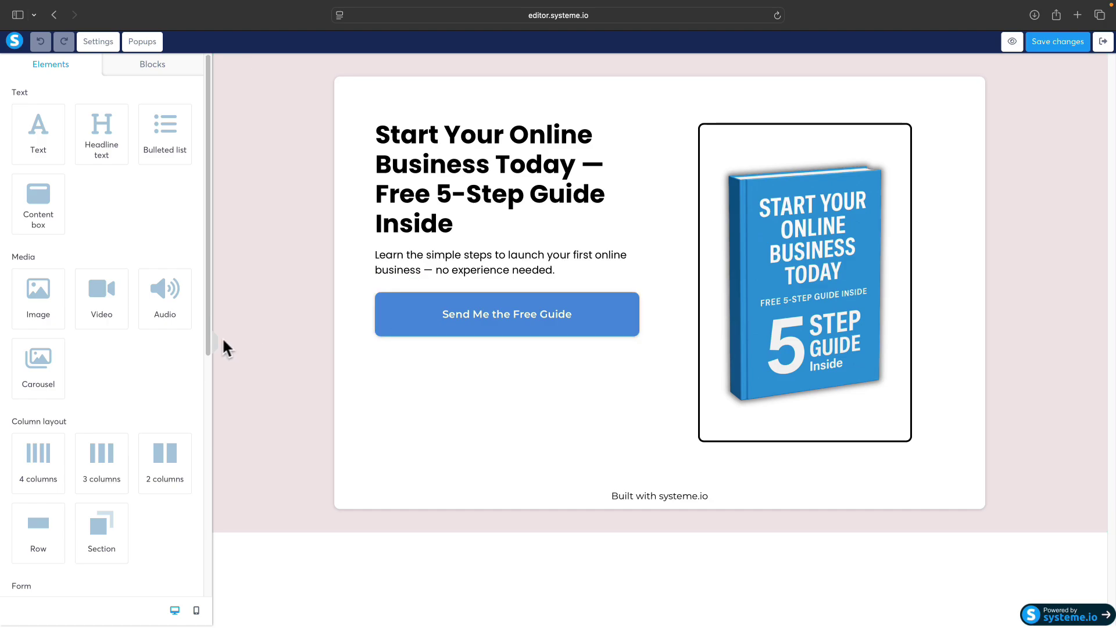
Step: Add an empty row below the subtitle and give it a blue 4A90E2 background
{"action": "left_click_drag", "start_coordinate": [34, 532], "coordinate": [309, 293]}
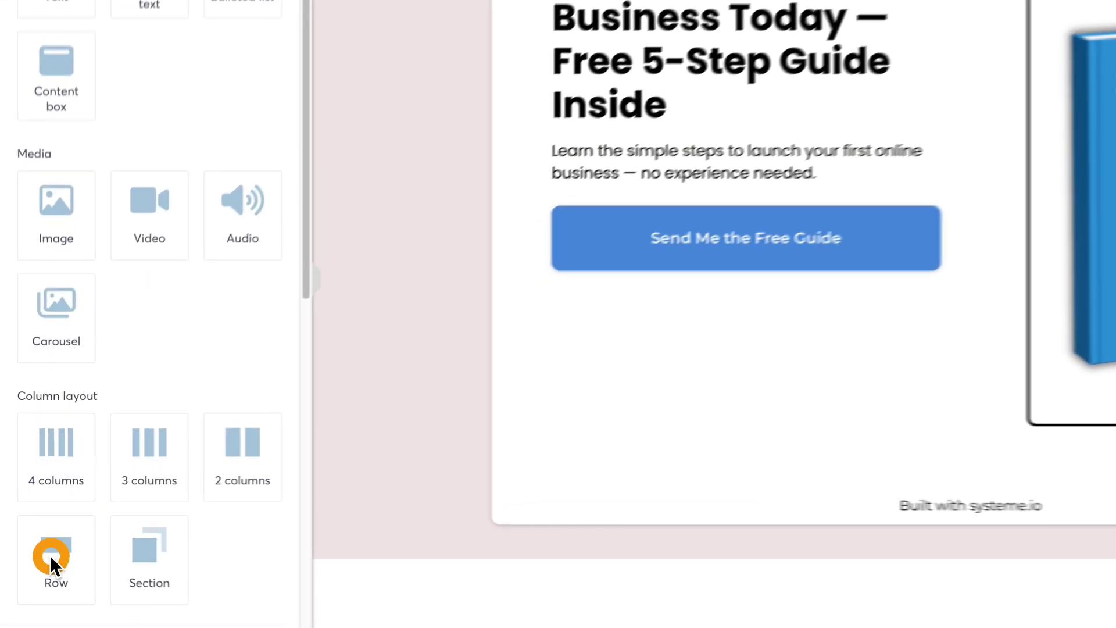
{"action": "left_click_drag", "start_coordinate": [460, 252], "coordinate": [708, 226]}
{"action": "left_click_drag", "start_coordinate": [658, 312], "coordinate": [658, 312]}
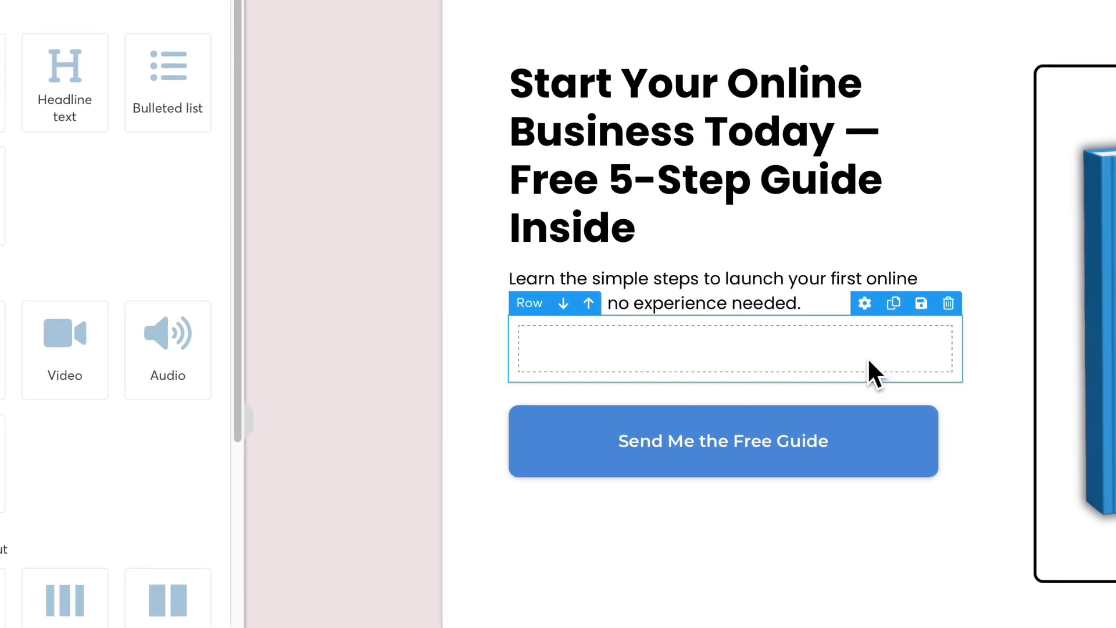
{"action": "left_click", "coordinate": [862, 308]}
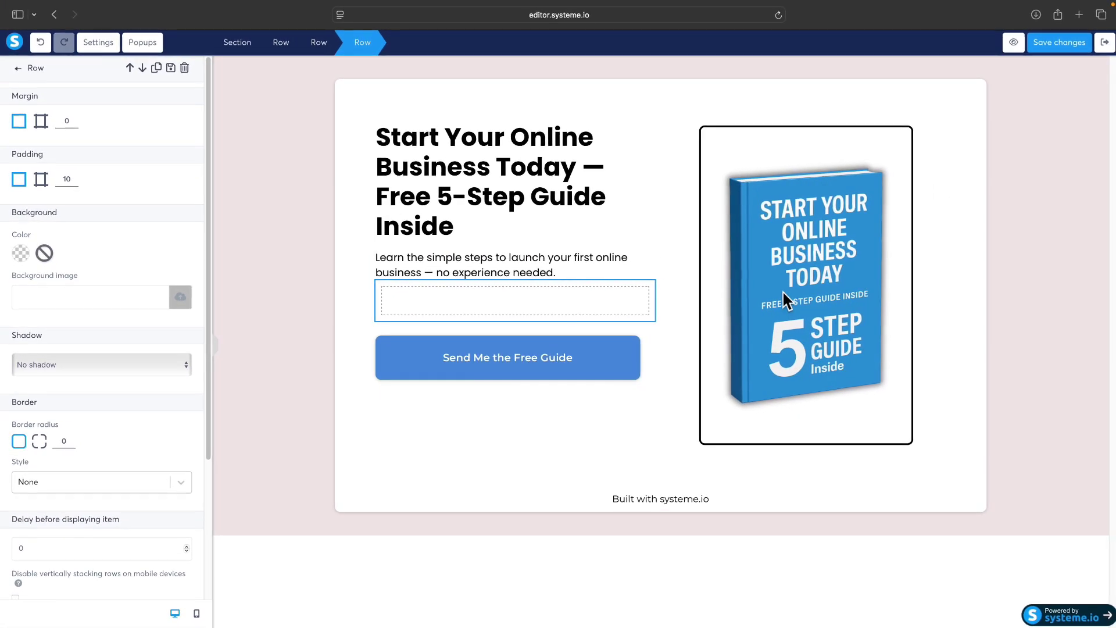
{"action": "left_click", "coordinate": [20, 253]}
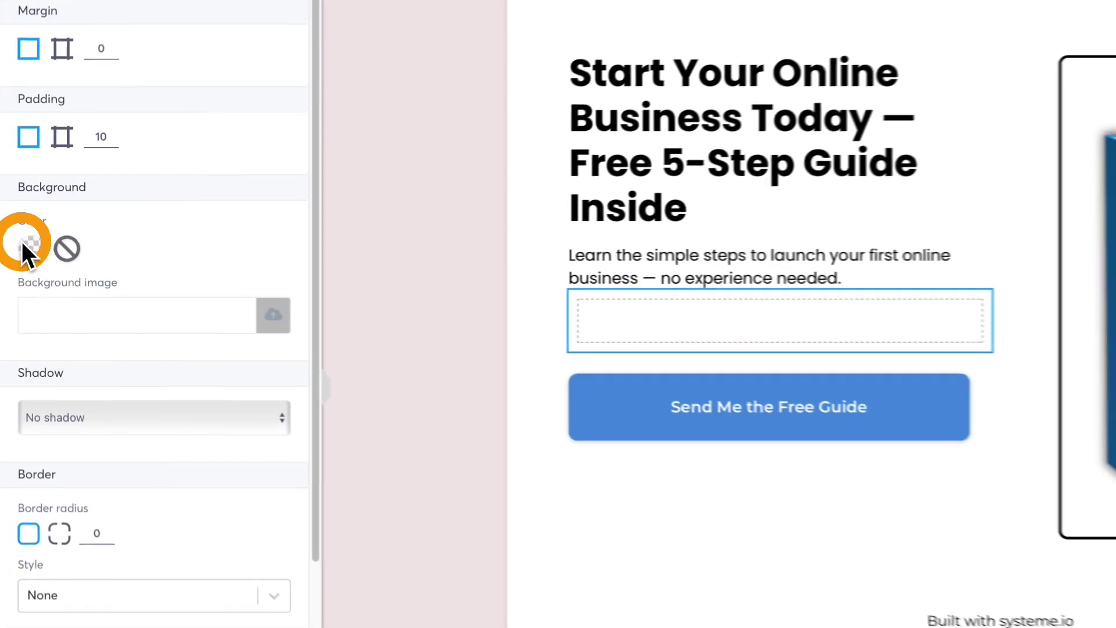
{"action": "left_click", "coordinate": [66, 319]}
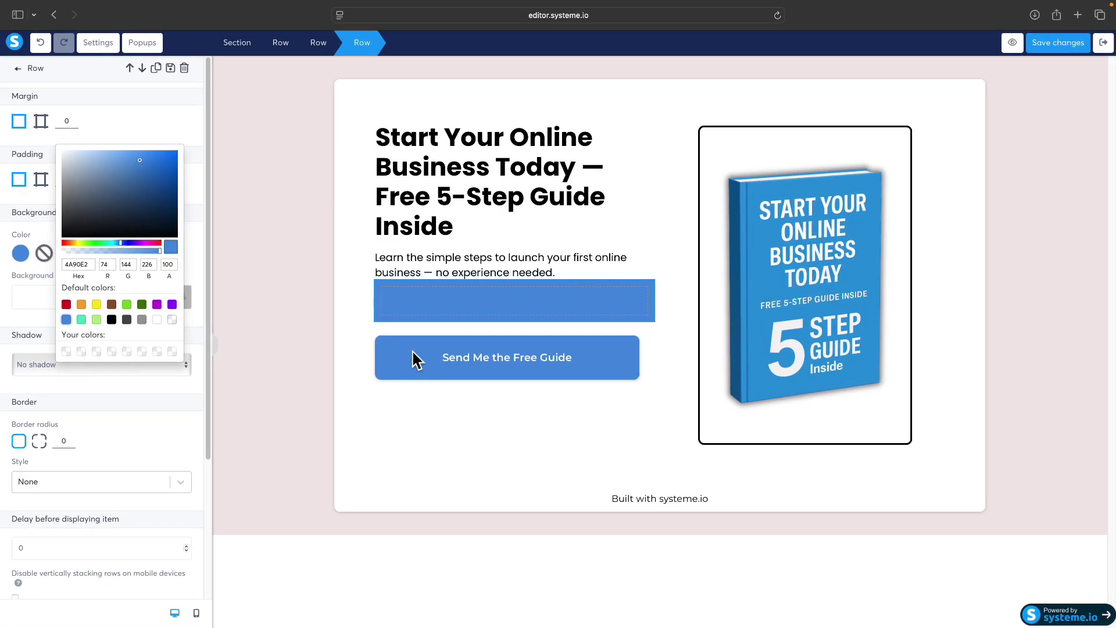
{"action": "left_click", "coordinate": [366, 287]}
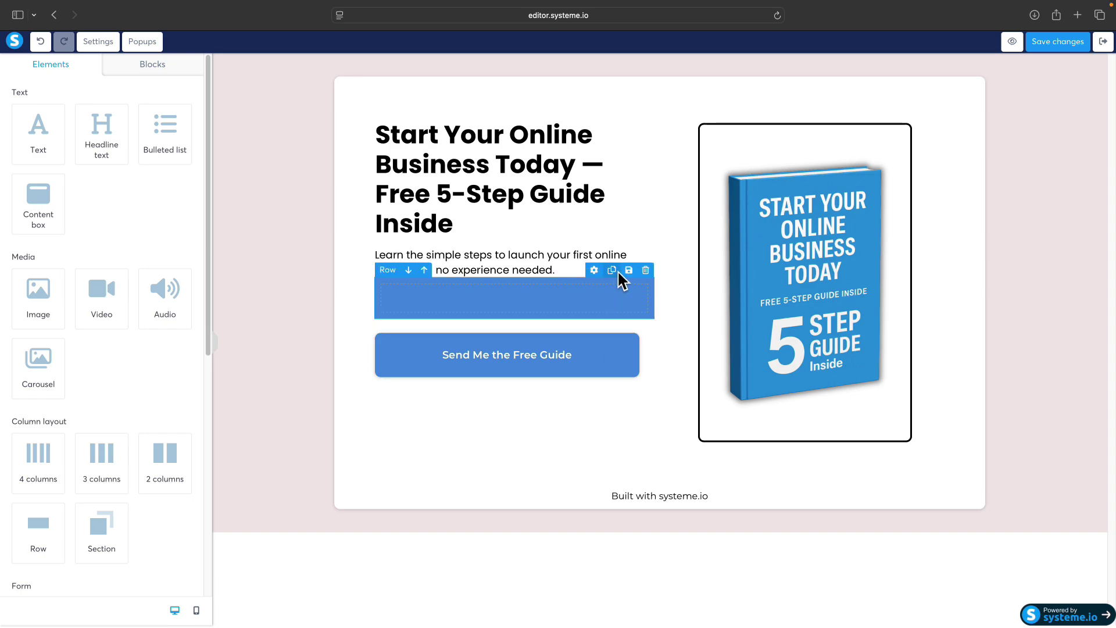
Step: Switch the blue row's margin to per-side and set the right margin to 25
{"action": "left_click", "coordinate": [463, 356]}
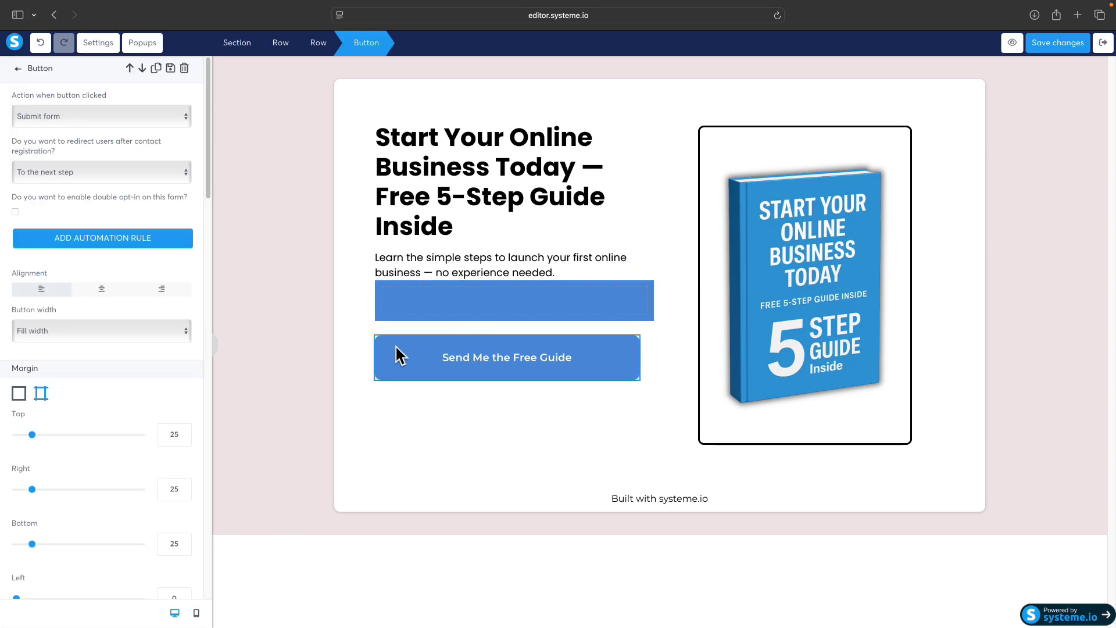
{"action": "scroll", "coordinate": [147, 372], "scroll_direction": "down", "scroll_amount": 2}
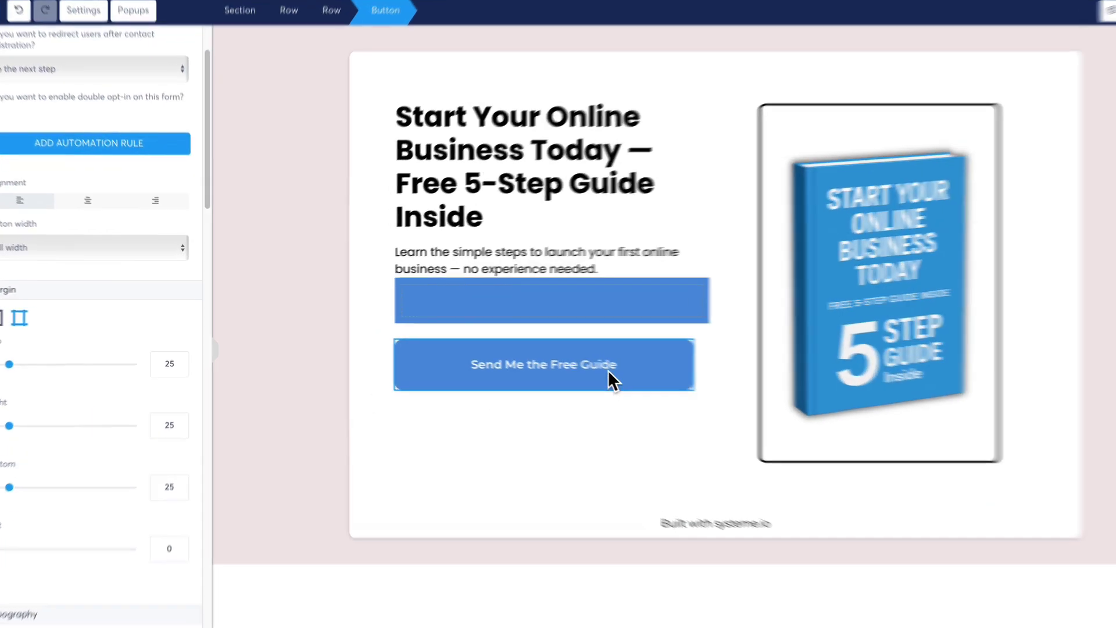
{"action": "left_click", "coordinate": [501, 313]}
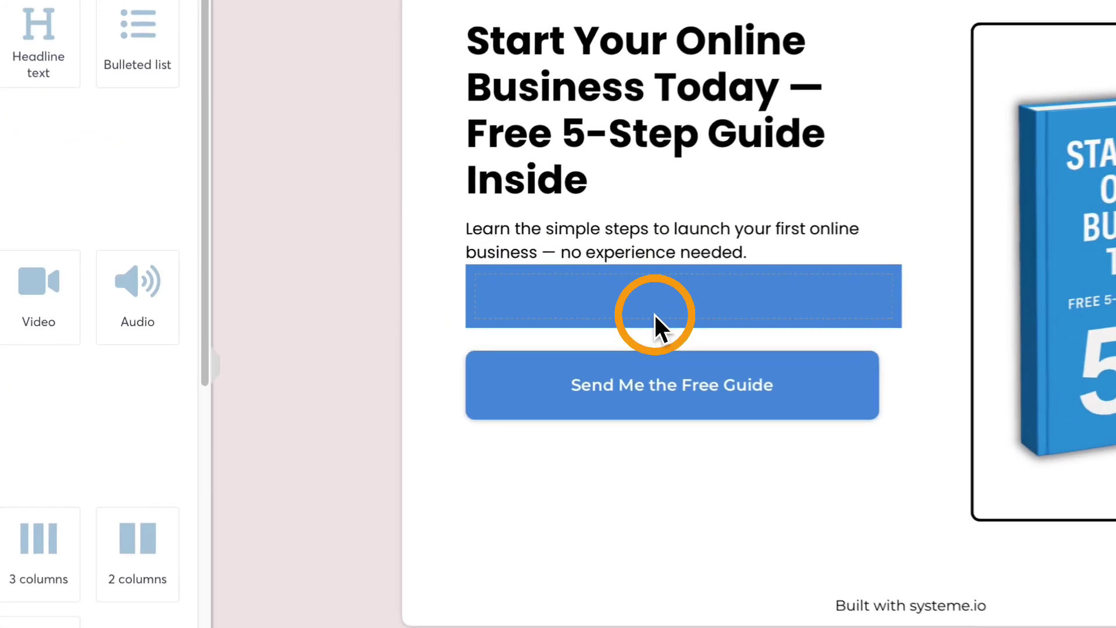
{"action": "left_click", "coordinate": [406, 308]}
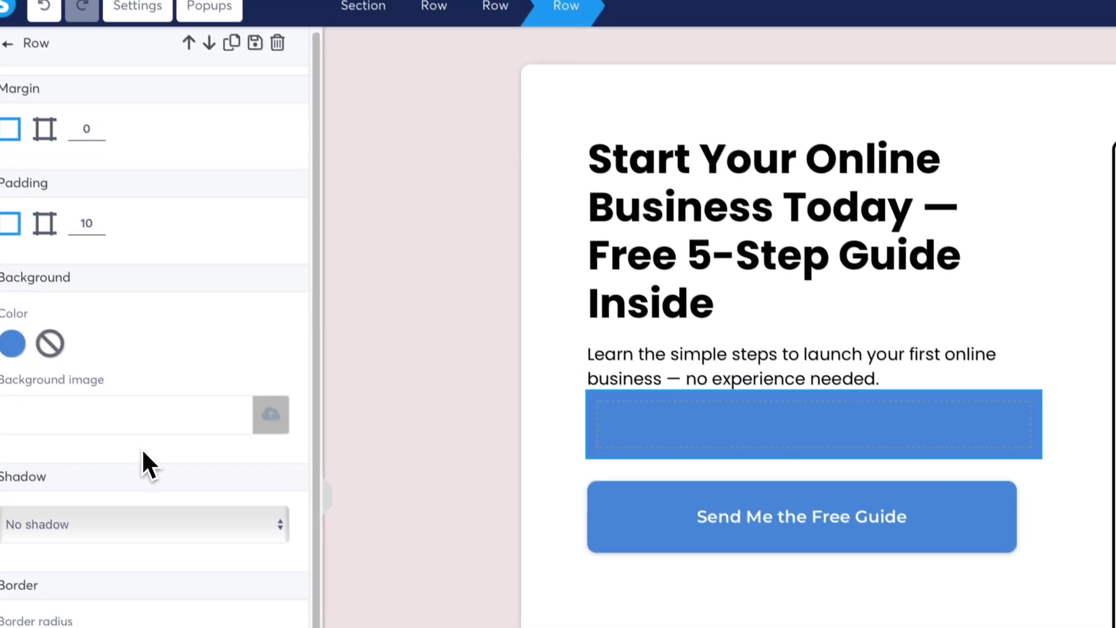
{"action": "left_click", "coordinate": [60, 166]}
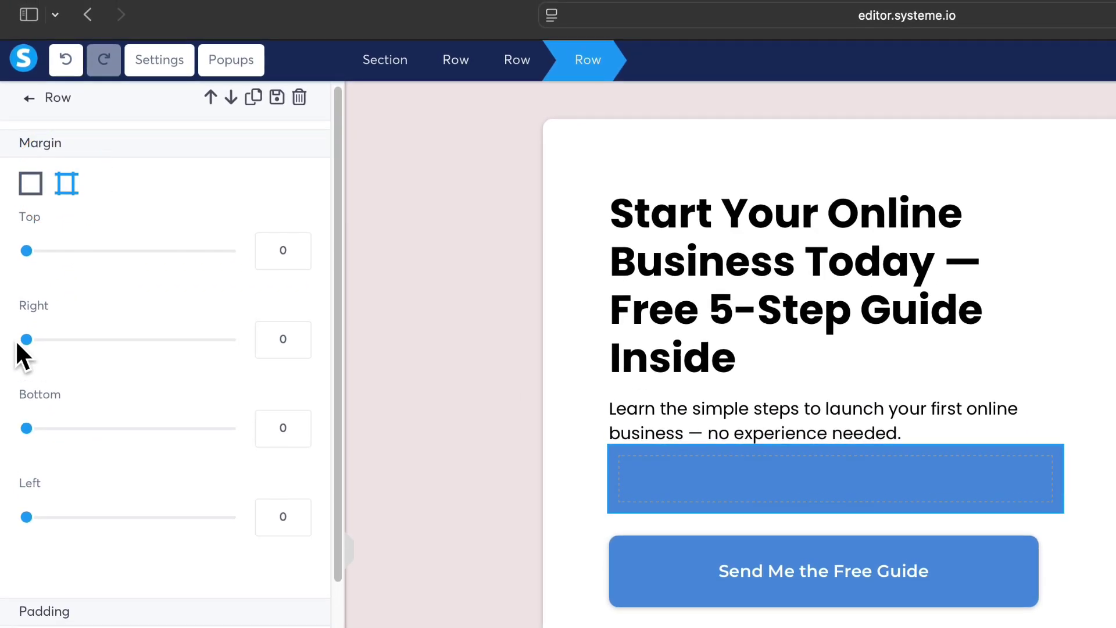
{"action": "left_click", "coordinate": [26, 328]}
{"action": "left_click_drag", "start_coordinate": [25, 341], "coordinate": [51, 341]}
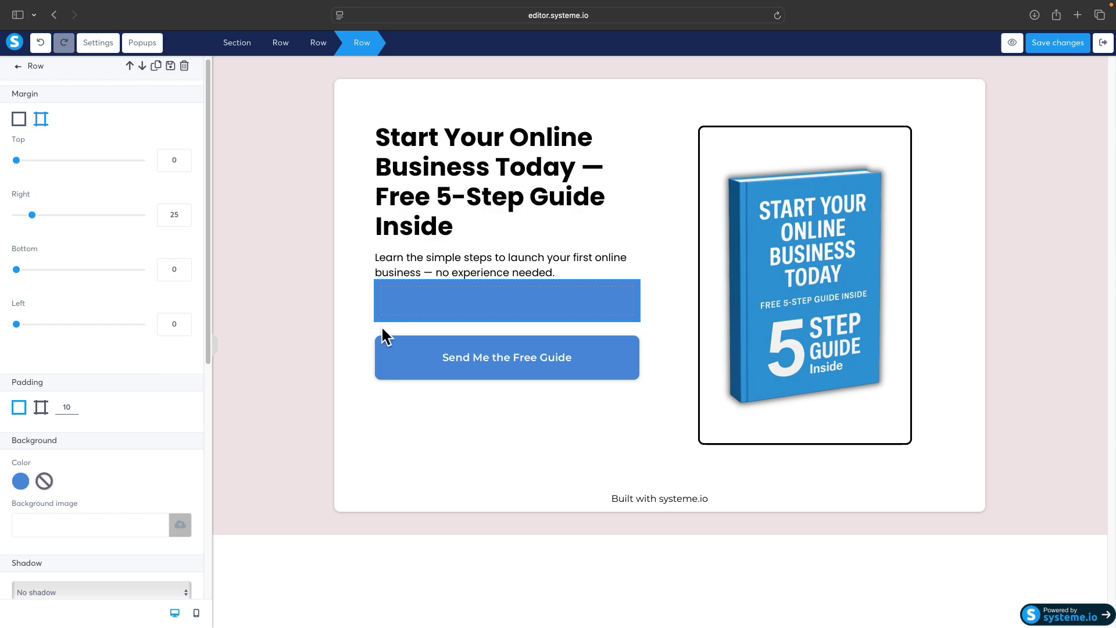
Step: Compare with the button, then reselect the blue row to edit its corner rounding
{"action": "left_click", "coordinate": [387, 356]}
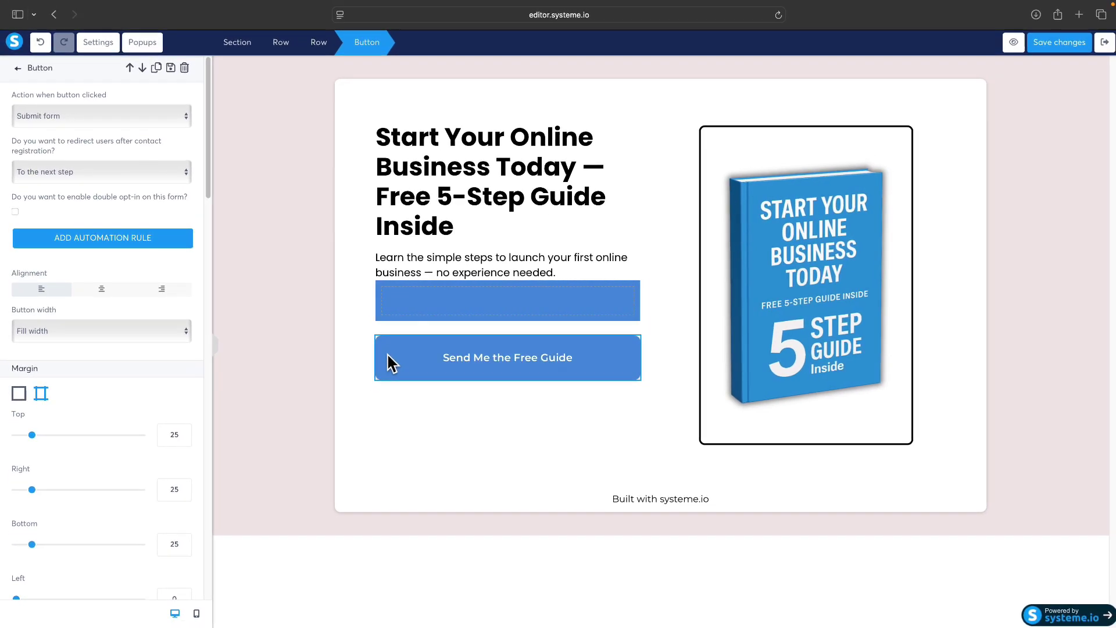
{"action": "scroll", "coordinate": [135, 364], "scroll_direction": "down", "scroll_amount": 15}
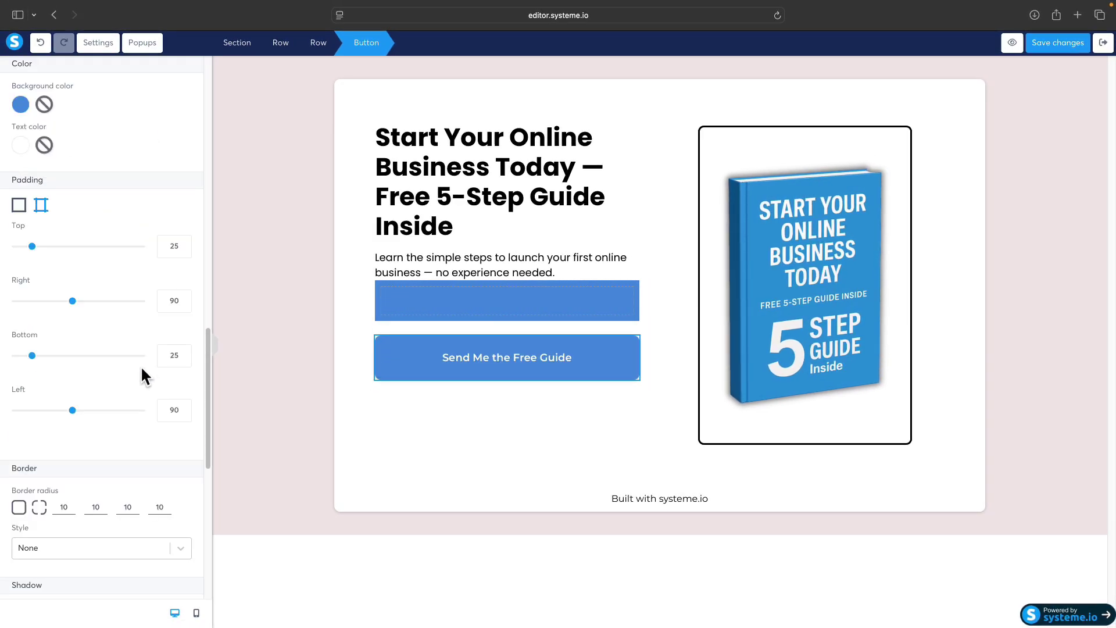
{"action": "scroll", "coordinate": [141, 365], "scroll_direction": "down", "scroll_amount": 4}
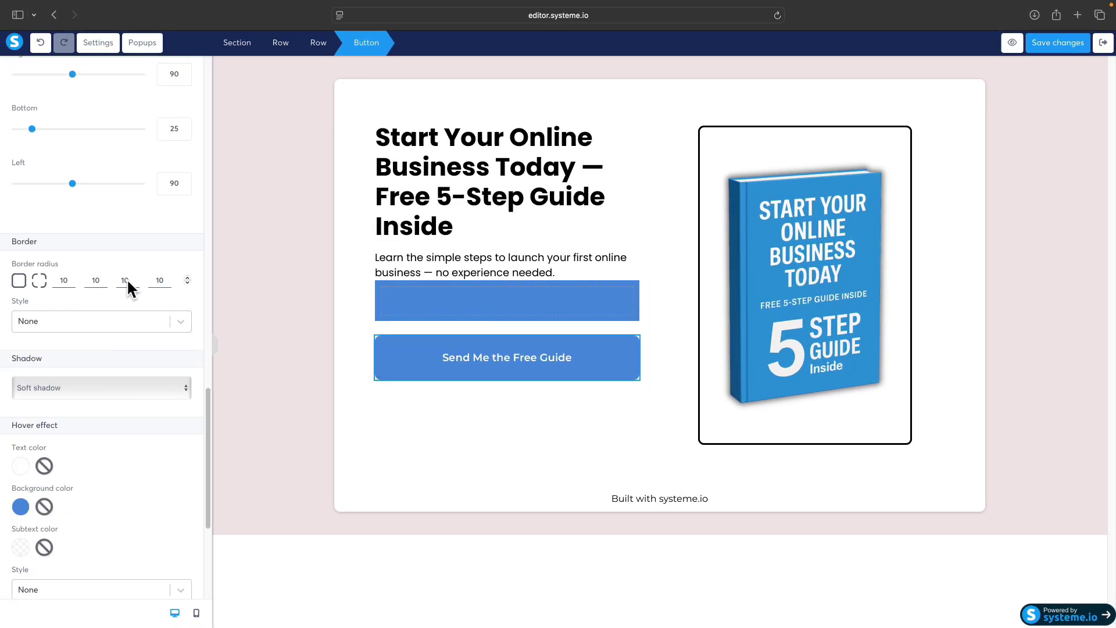
{"action": "left_click", "coordinate": [378, 286]}
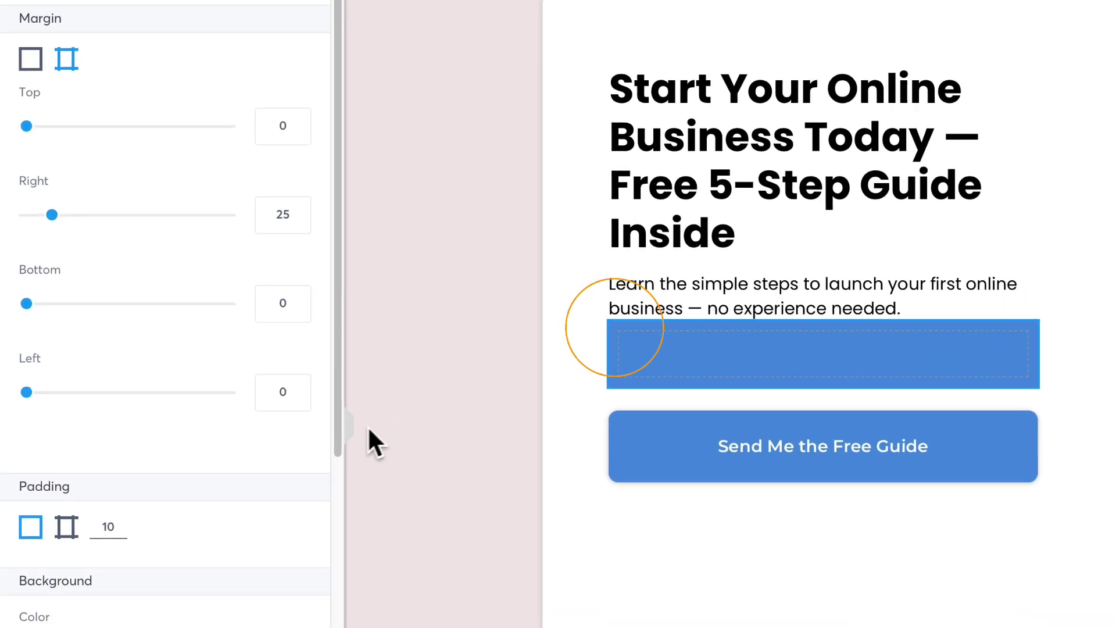
{"action": "scroll", "coordinate": [278, 446], "scroll_direction": "down", "scroll_amount": 10}
{"action": "left_click", "coordinate": [100, 281]}
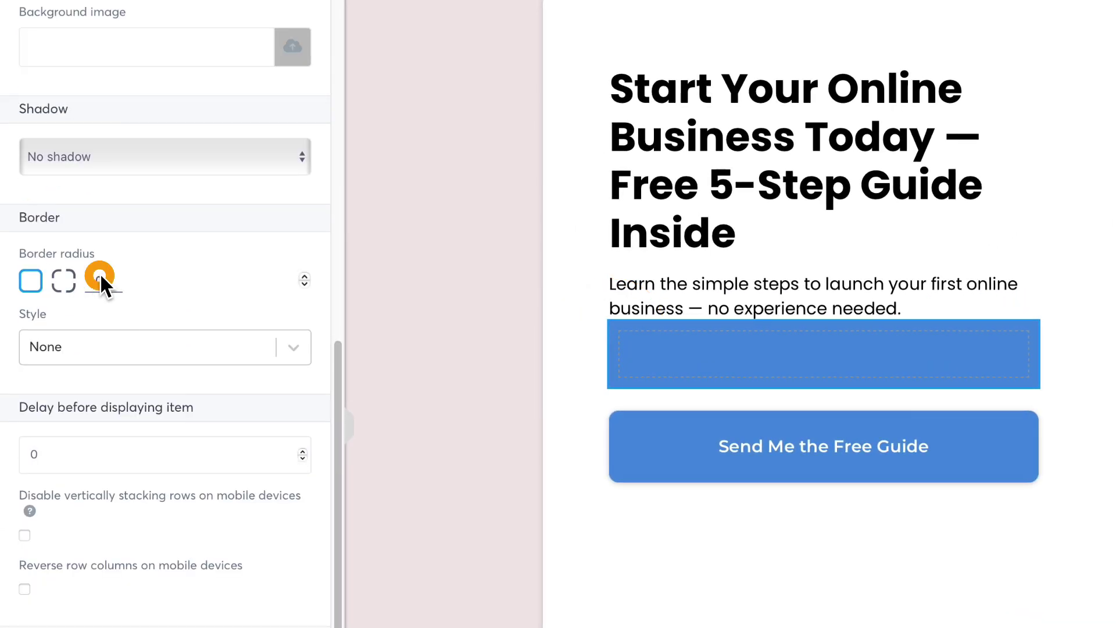
Step: Enter 10 as the blue row's border radius and deselect the row
{"action": "type", "text": "10"}
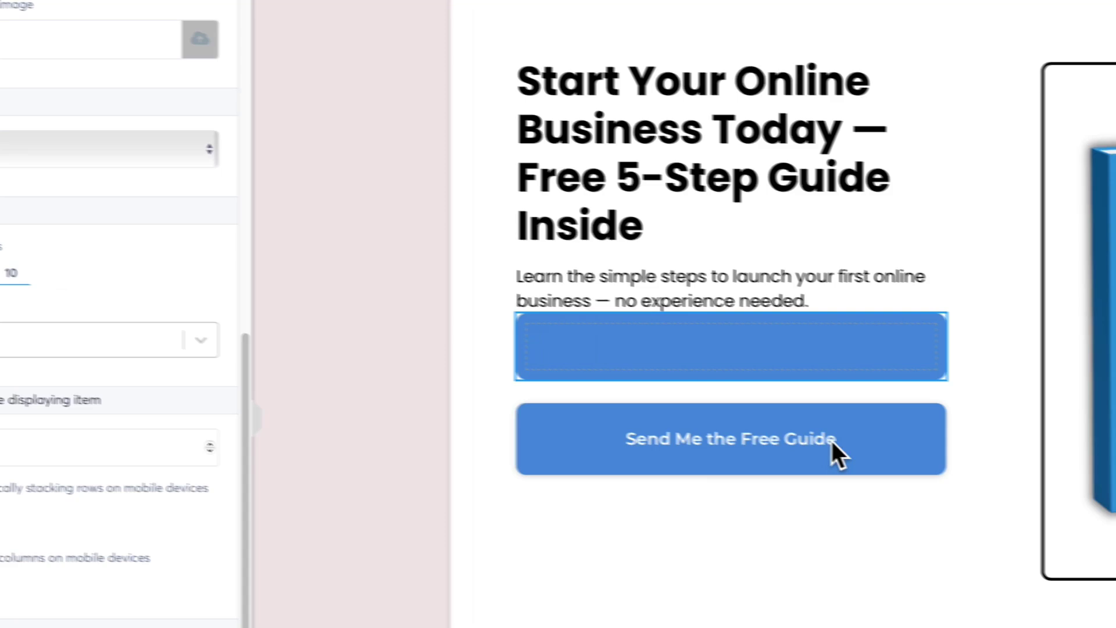
{"action": "left_click", "coordinate": [1113, 489]}
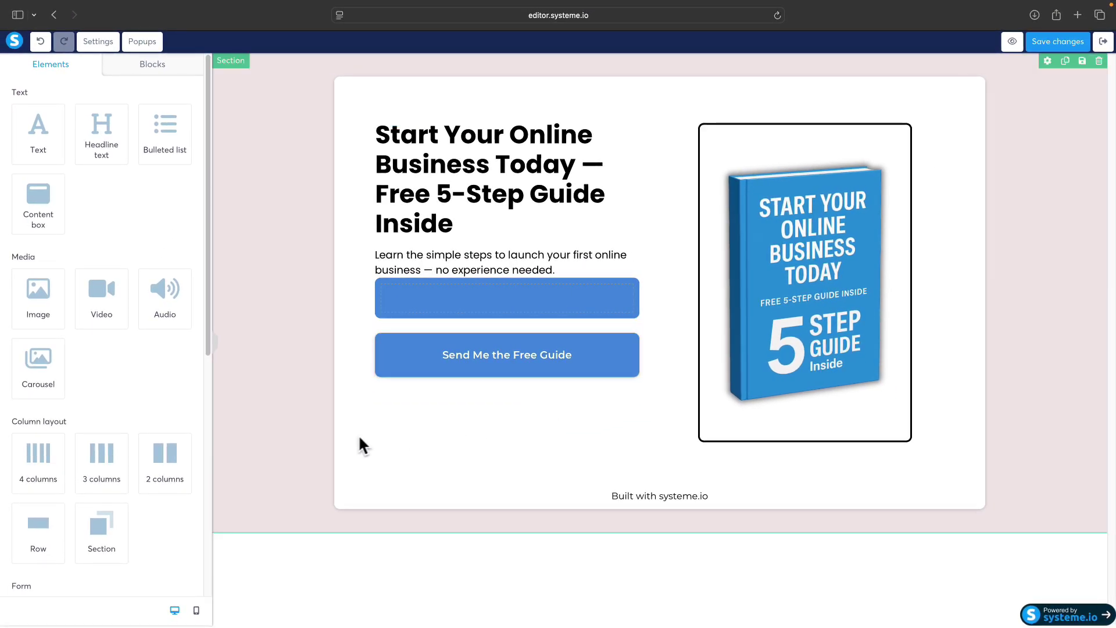
{"action": "scroll", "coordinate": [72, 409], "scroll_direction": "down", "scroll_amount": 5}
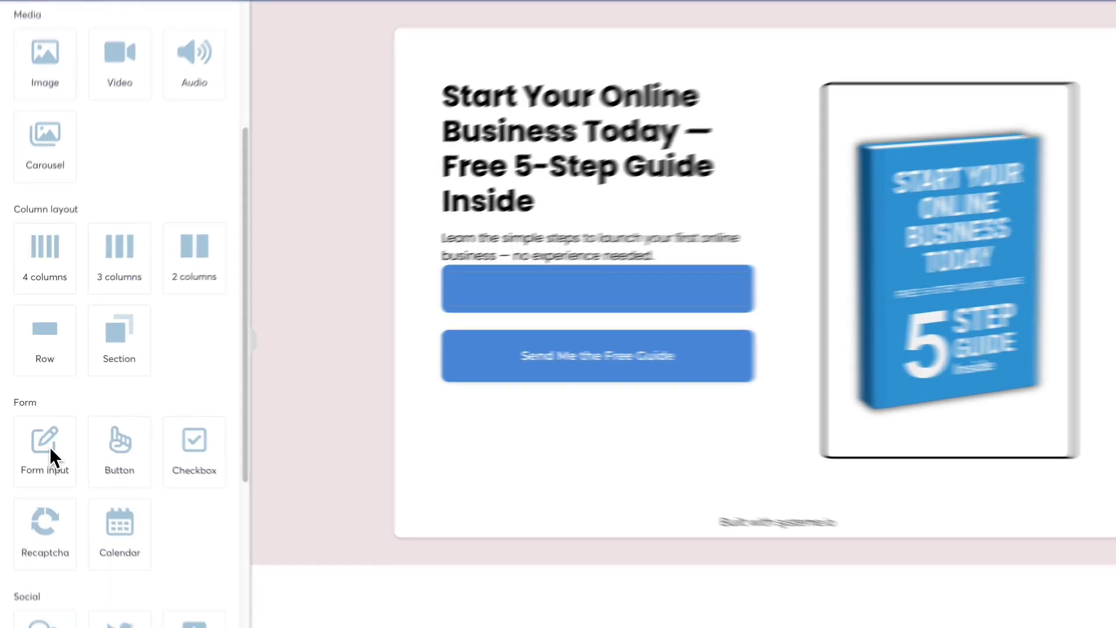
Step: Add a First name input field to the blue row with placeholder 'Name'
{"action": "left_click_drag", "start_coordinate": [47, 433], "coordinate": [292, 341]}
{"action": "left_click_drag", "start_coordinate": [473, 337], "coordinate": [693, 259]}
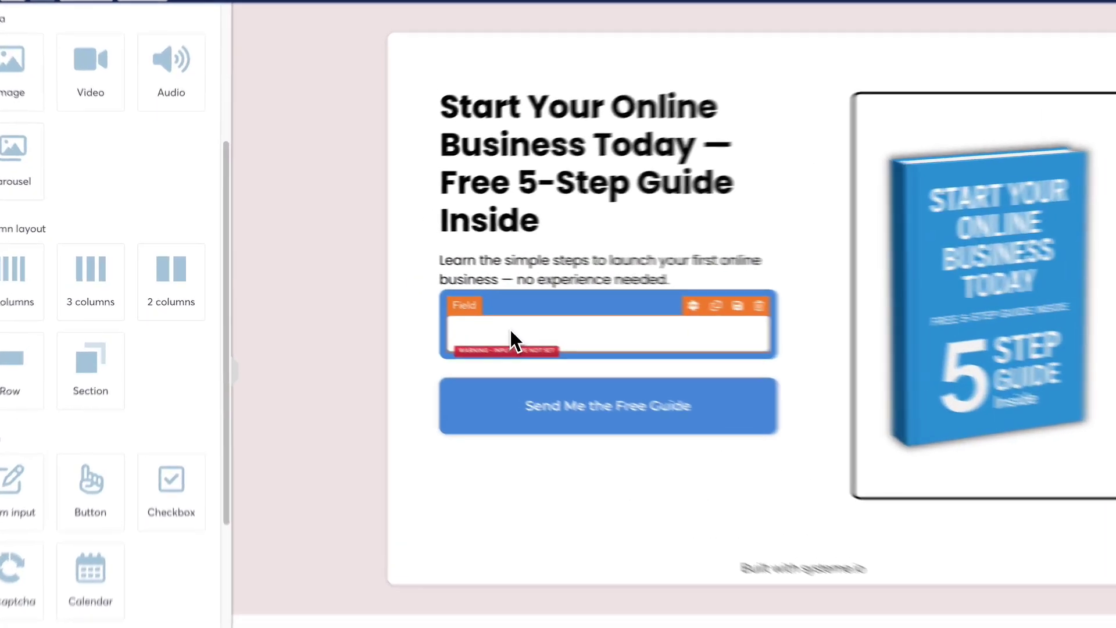
{"action": "left_click", "coordinate": [436, 310]}
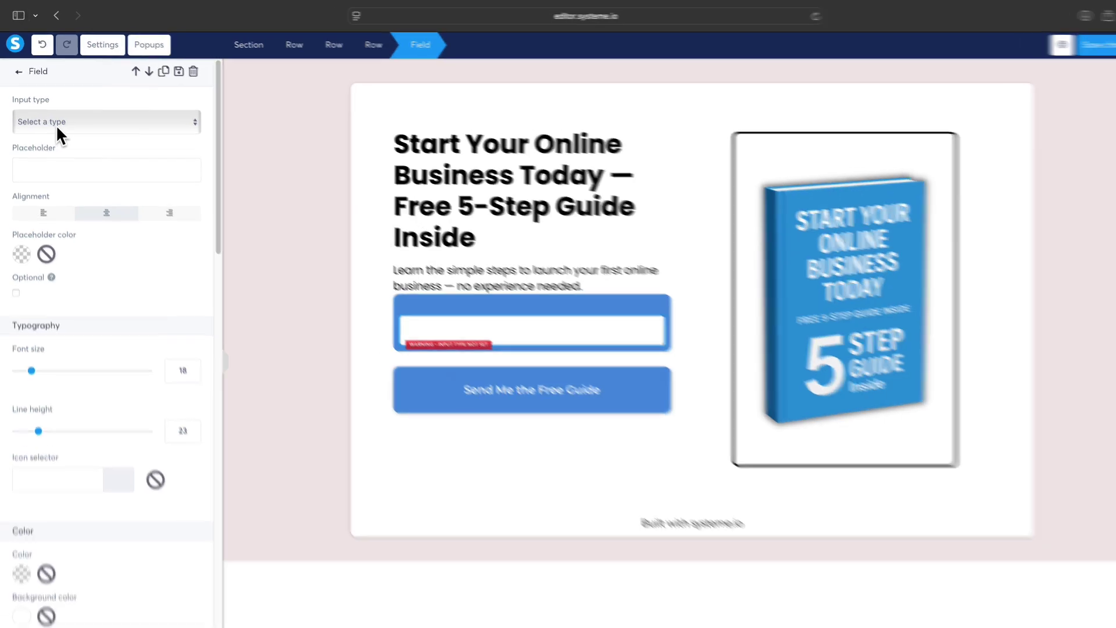
{"action": "left_click", "coordinate": [54, 118]}
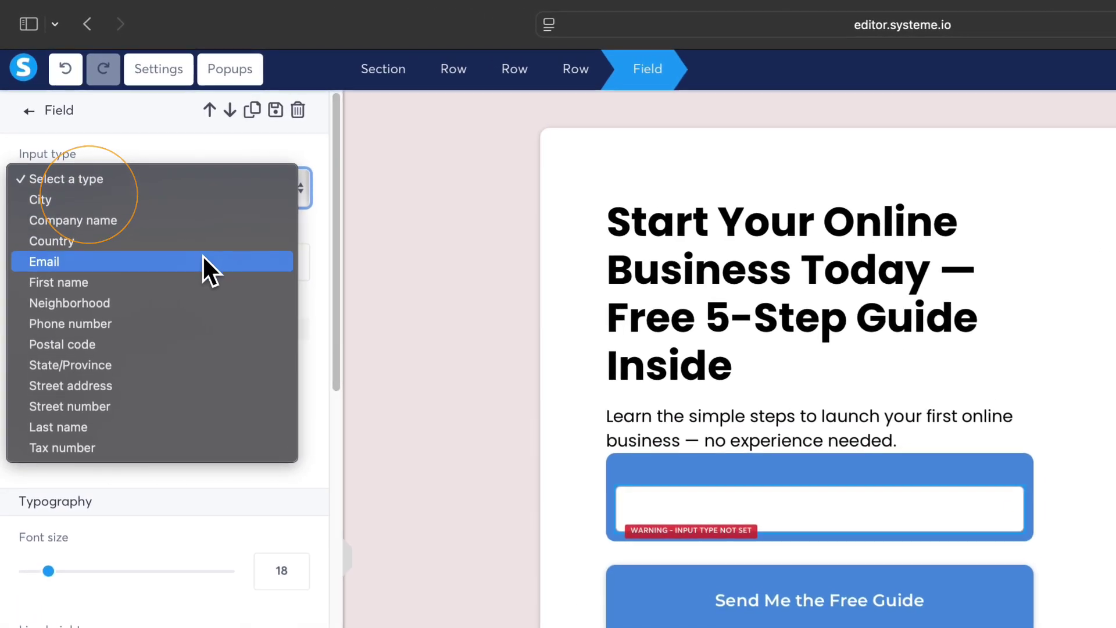
{"action": "left_click", "coordinate": [207, 284]}
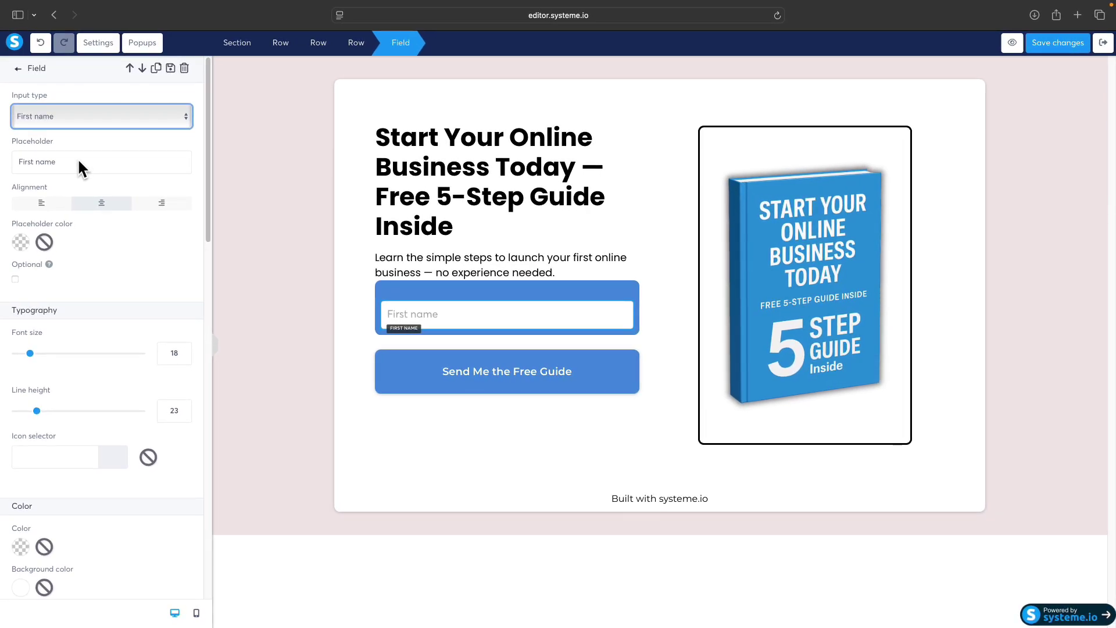
{"action": "triple_click", "coordinate": [79, 162]}
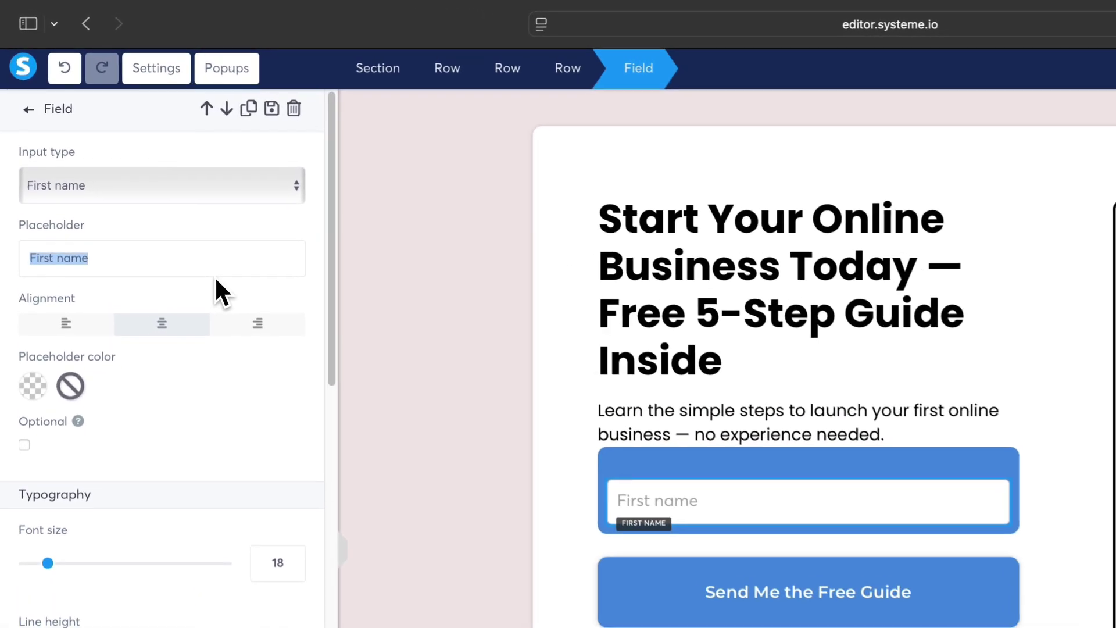
{"action": "type", "text": "Name"}
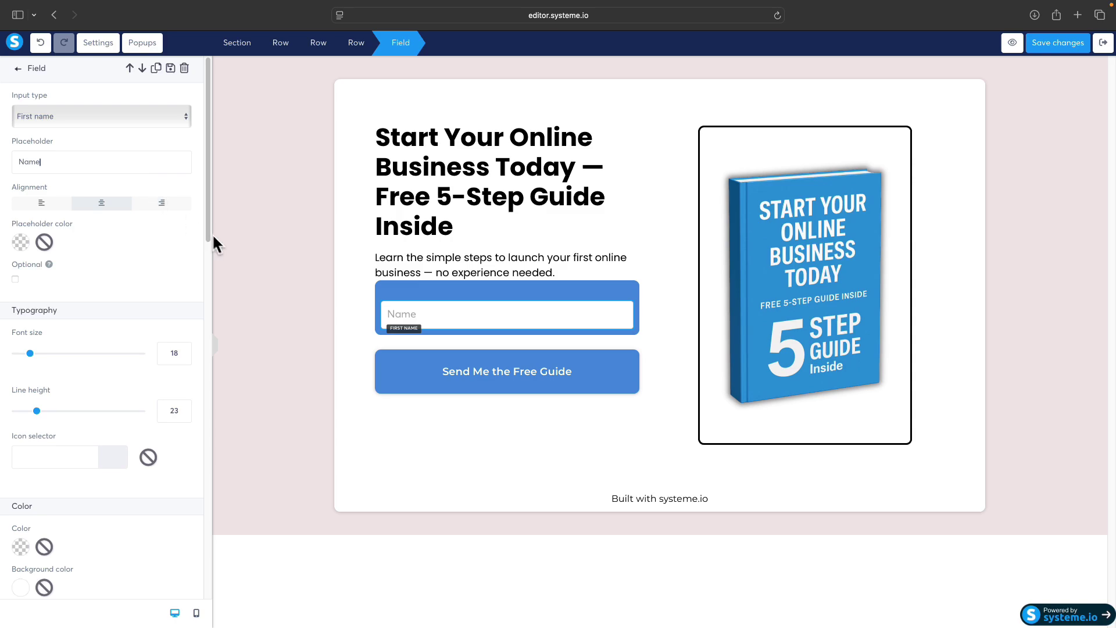
{"action": "left_click", "coordinate": [342, 322]}
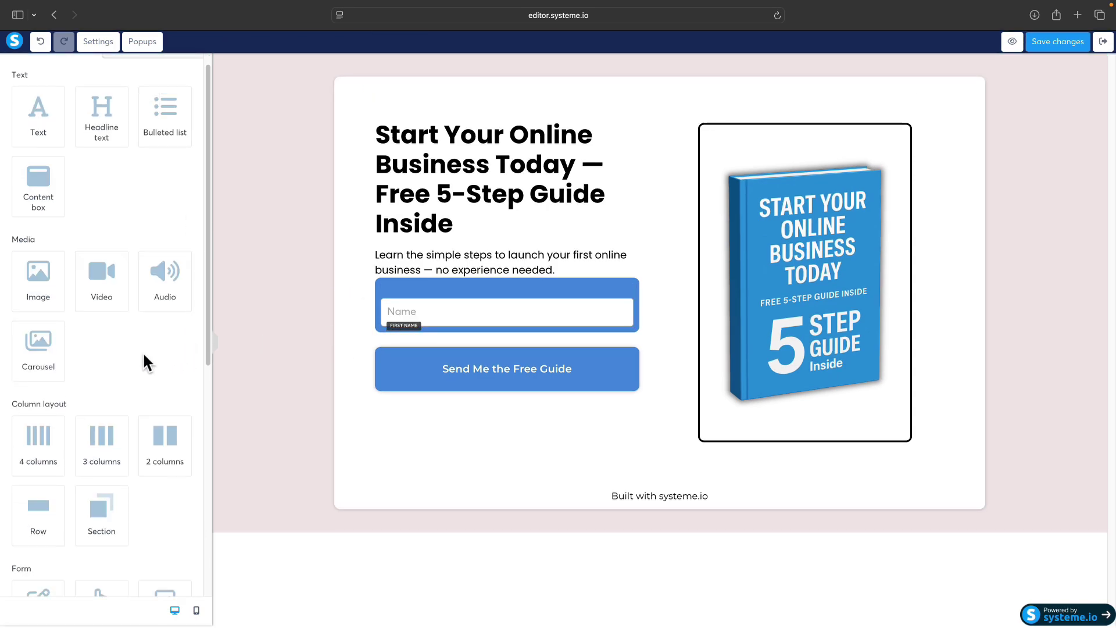
Step: Drop a second form input below the Name field and set its input type to Email
{"action": "scroll", "coordinate": [116, 396], "scroll_direction": "down", "scroll_amount": 3}
{"action": "scroll", "coordinate": [87, 444], "scroll_direction": "down", "scroll_amount": 3}
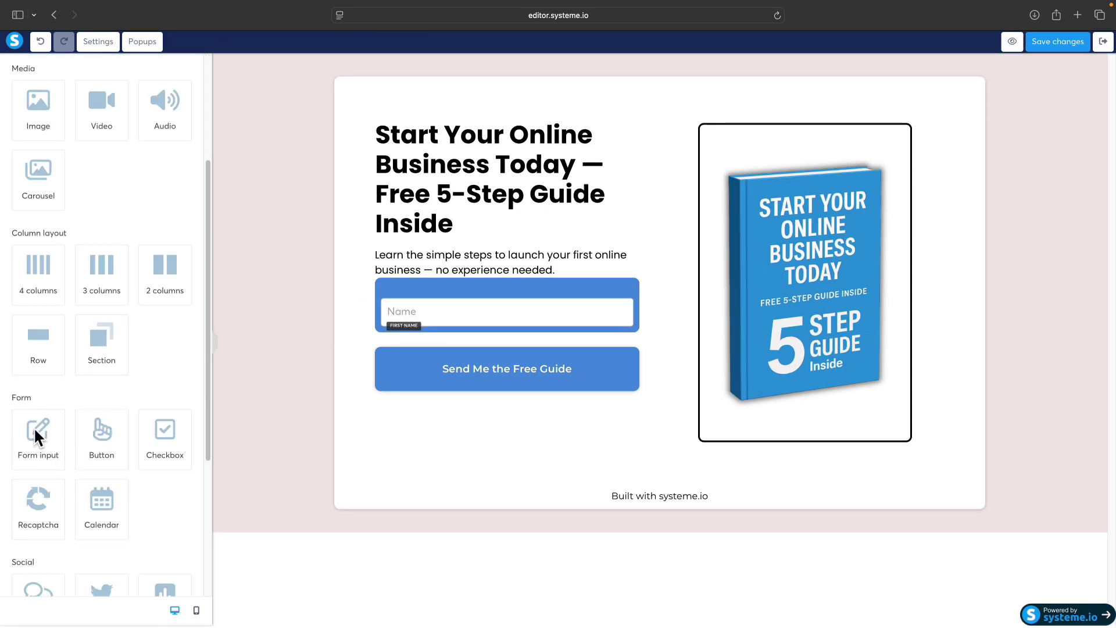
{"action": "left_click_drag", "start_coordinate": [50, 441], "coordinate": [456, 319]}
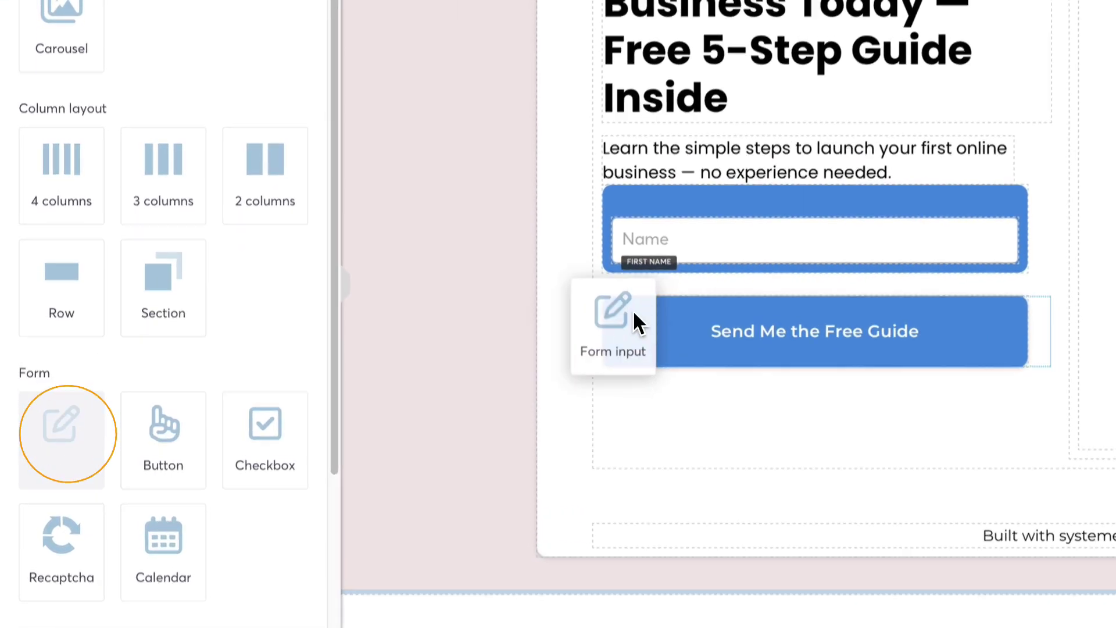
{"action": "left_click_drag", "start_coordinate": [741, 395], "coordinate": [745, 401]}
{"action": "left_click", "coordinate": [714, 466]}
{"action": "left_click", "coordinate": [120, 87]}
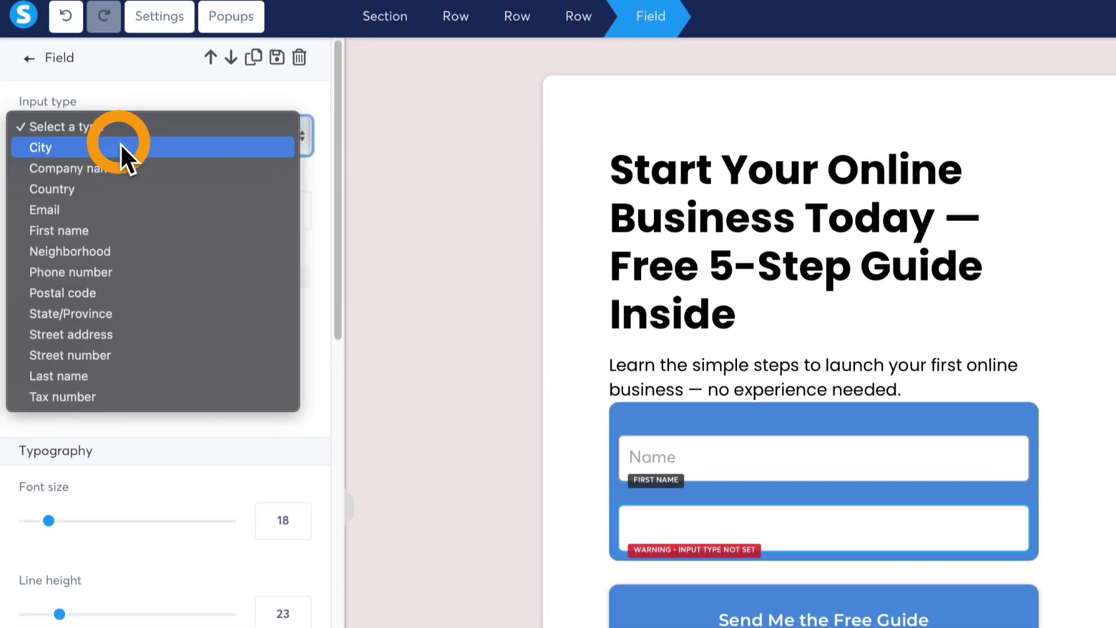
{"action": "left_click", "coordinate": [74, 228]}
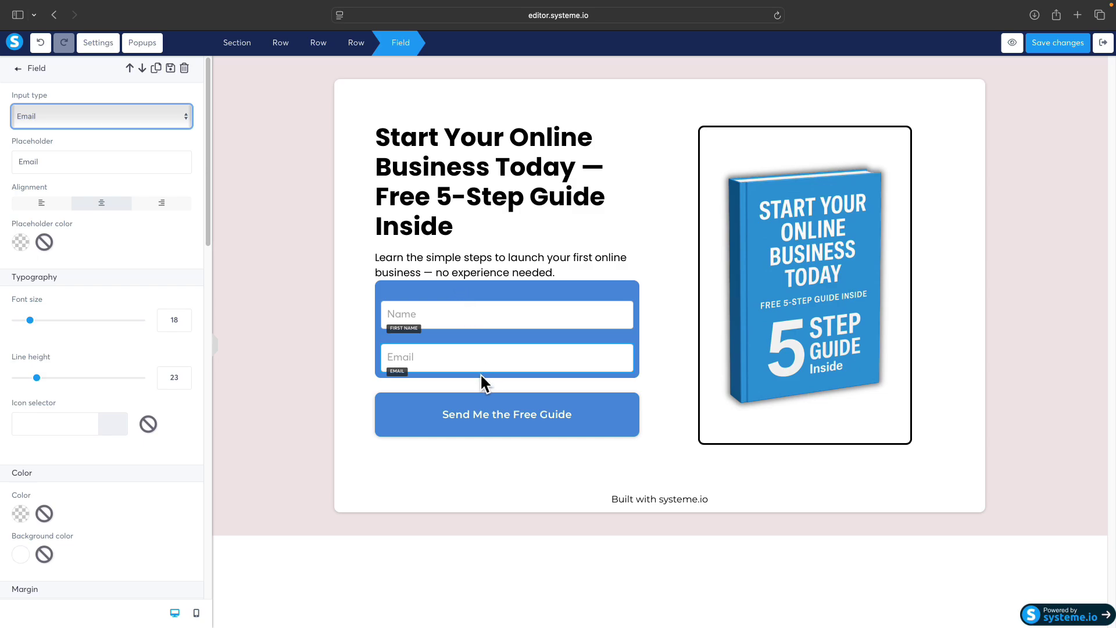
Step: Drag the Name field's top margin slider from 25 down to 0
{"action": "left_click", "coordinate": [430, 317]}
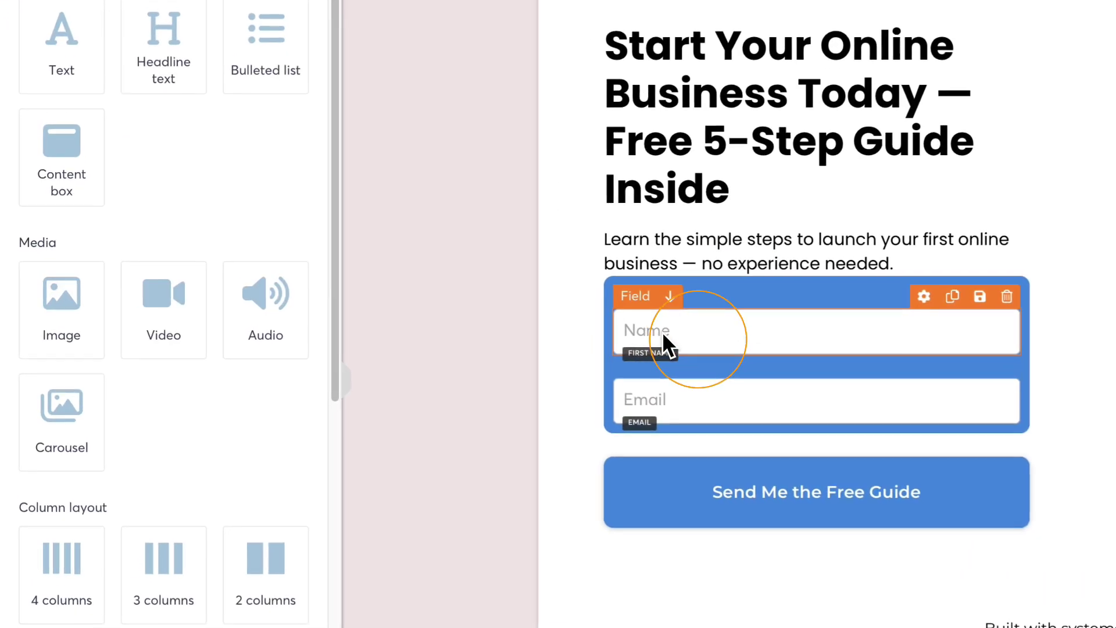
{"action": "scroll", "coordinate": [184, 372], "scroll_direction": "down", "scroll_amount": 9}
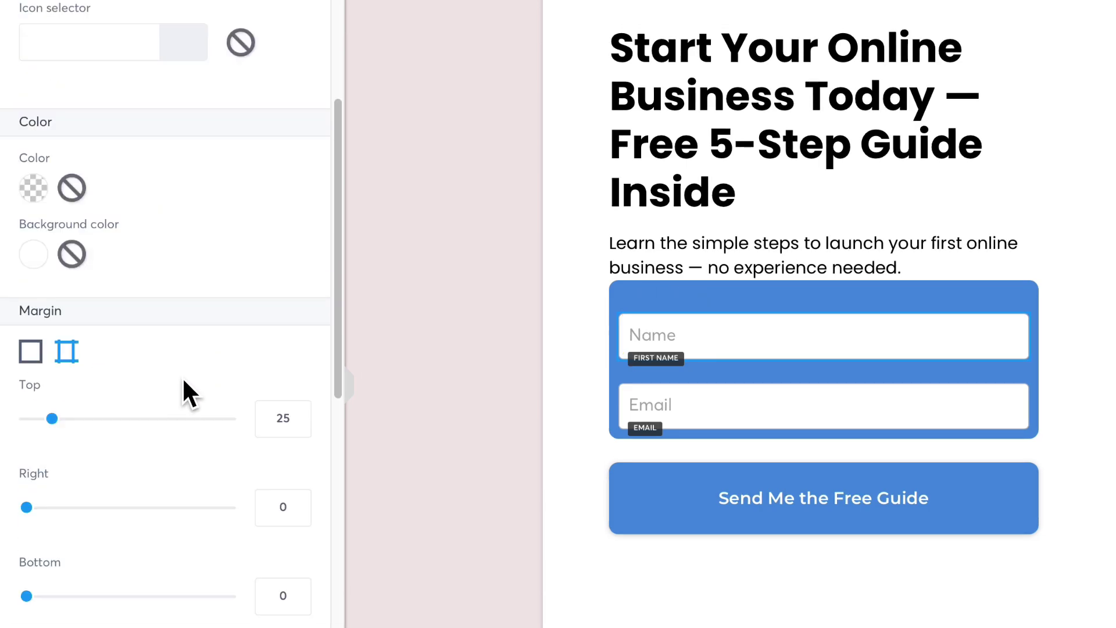
{"action": "left_click_drag", "start_coordinate": [57, 337], "coordinate": [11, 339]}
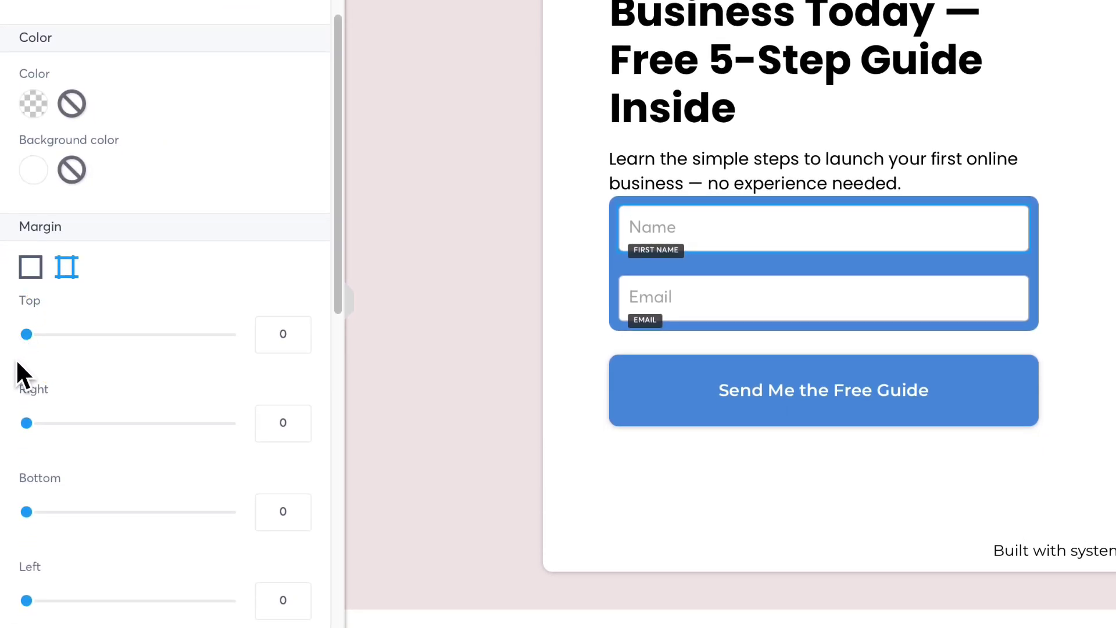
{"action": "left_click", "coordinate": [613, 485]}
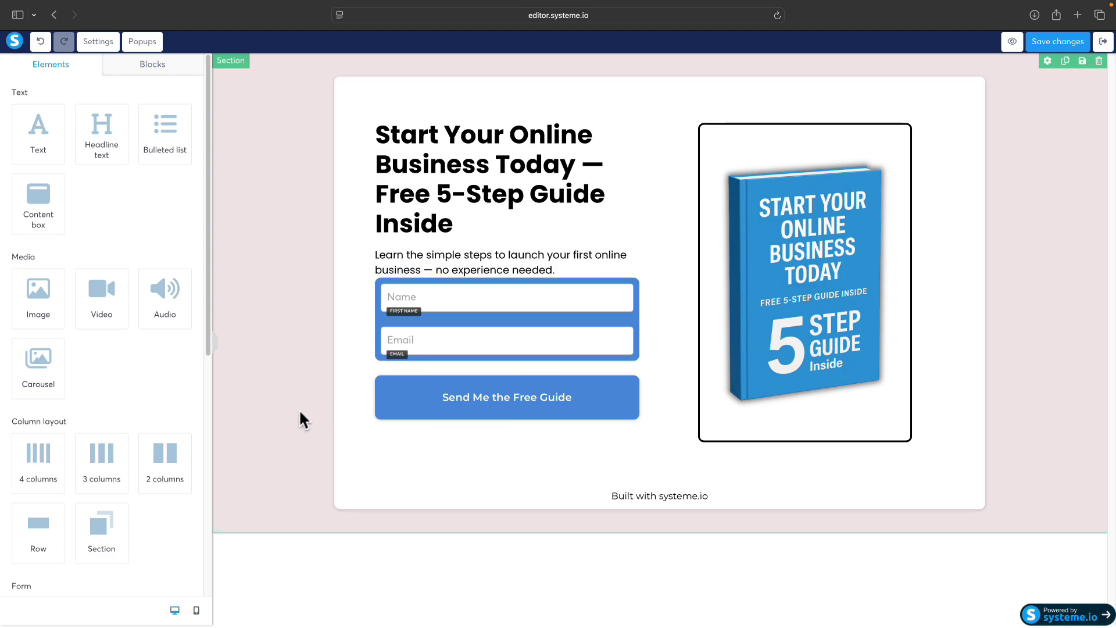
{"action": "left_click", "coordinate": [196, 611]}
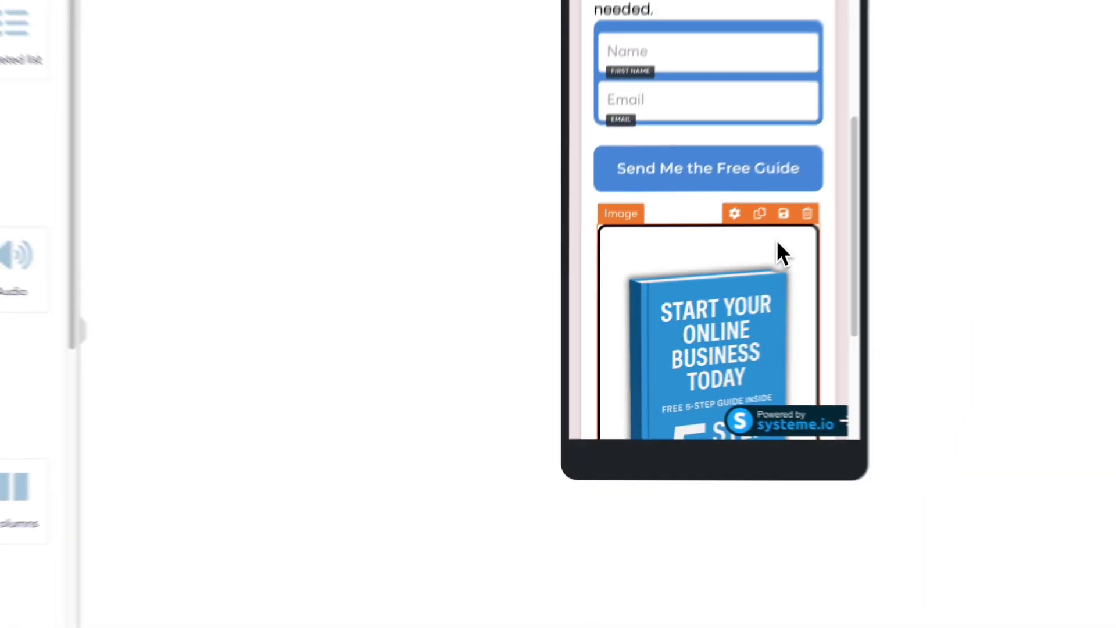
{"action": "left_click", "coordinate": [695, 64]}
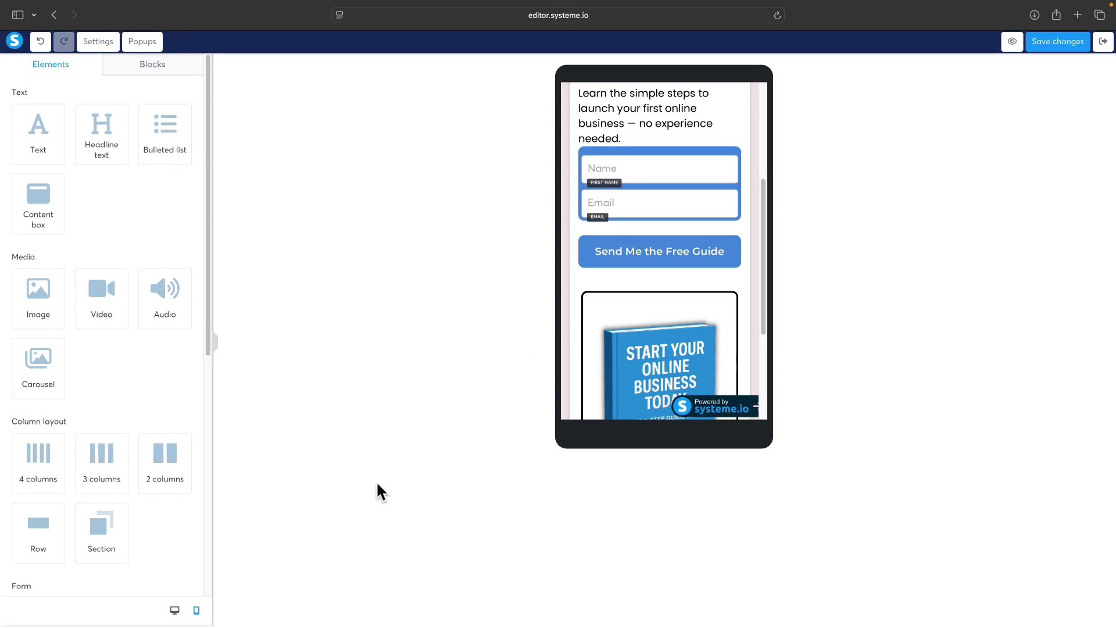
{"action": "left_click", "coordinate": [175, 610]}
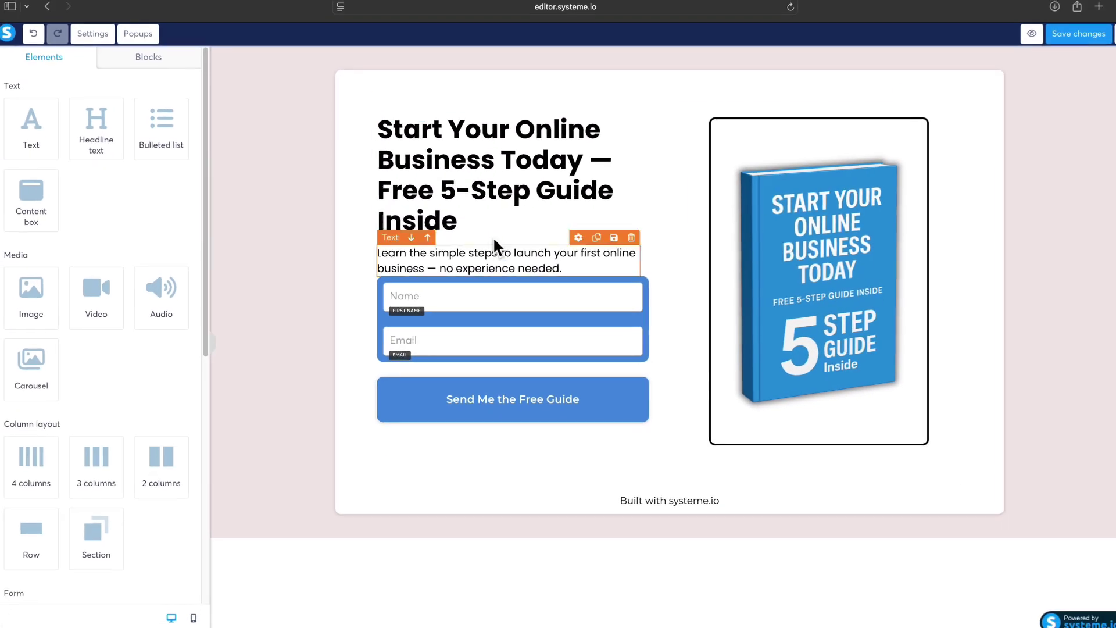
{"action": "left_click", "coordinate": [630, 269]}
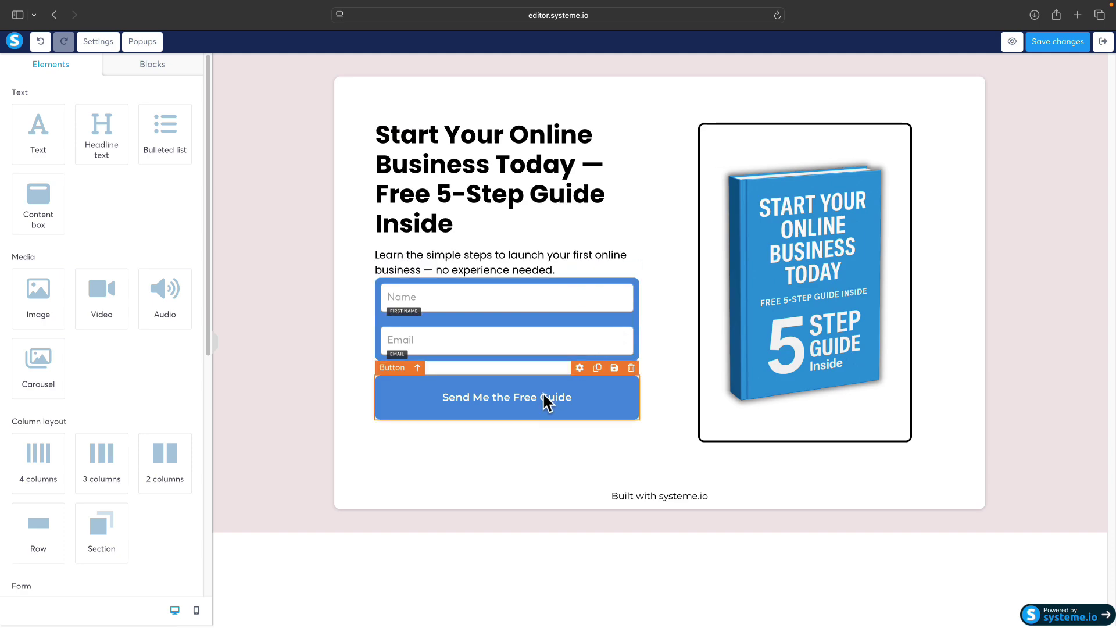
Step: Open the Send Me the Free Guide button's click actions and keep Submit form
{"action": "left_click", "coordinate": [489, 392]}
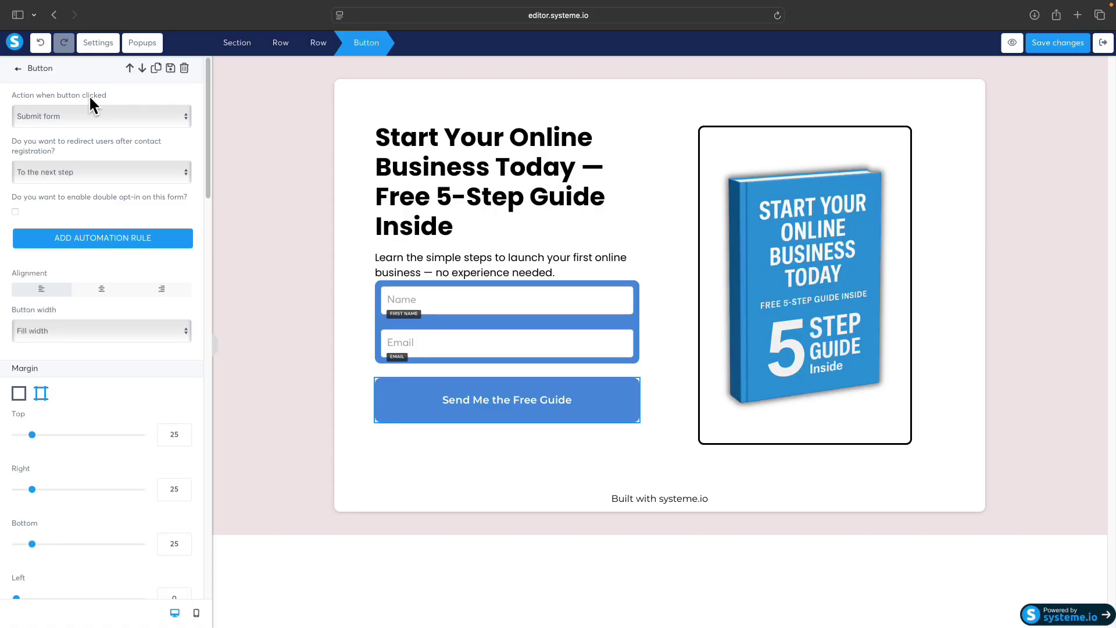
{"action": "left_click", "coordinate": [42, 116]}
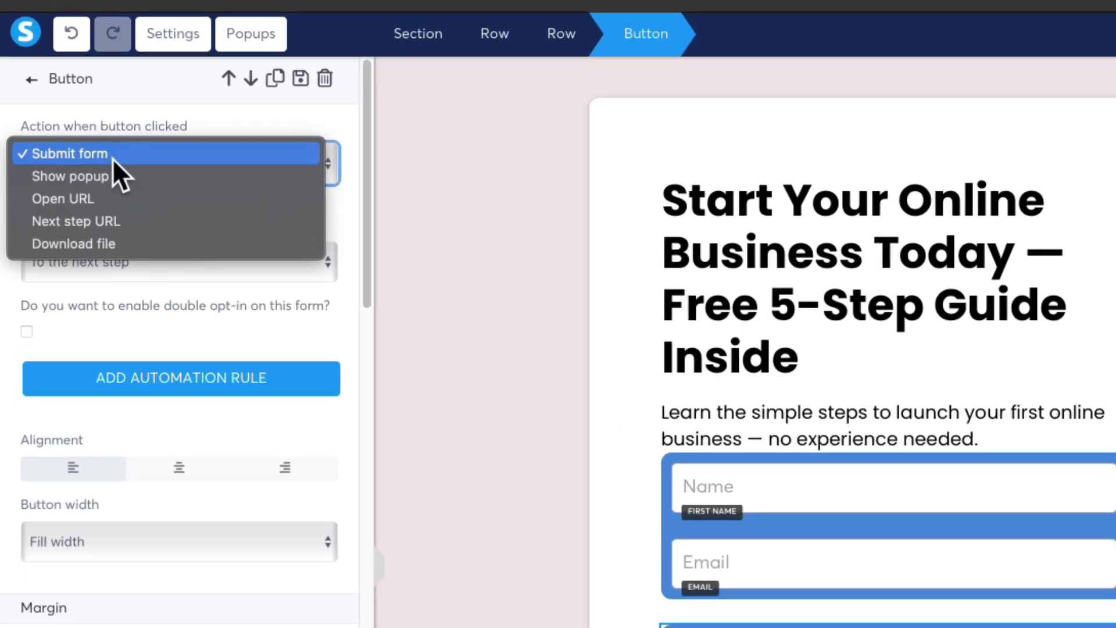
{"action": "left_click", "coordinate": [113, 156]}
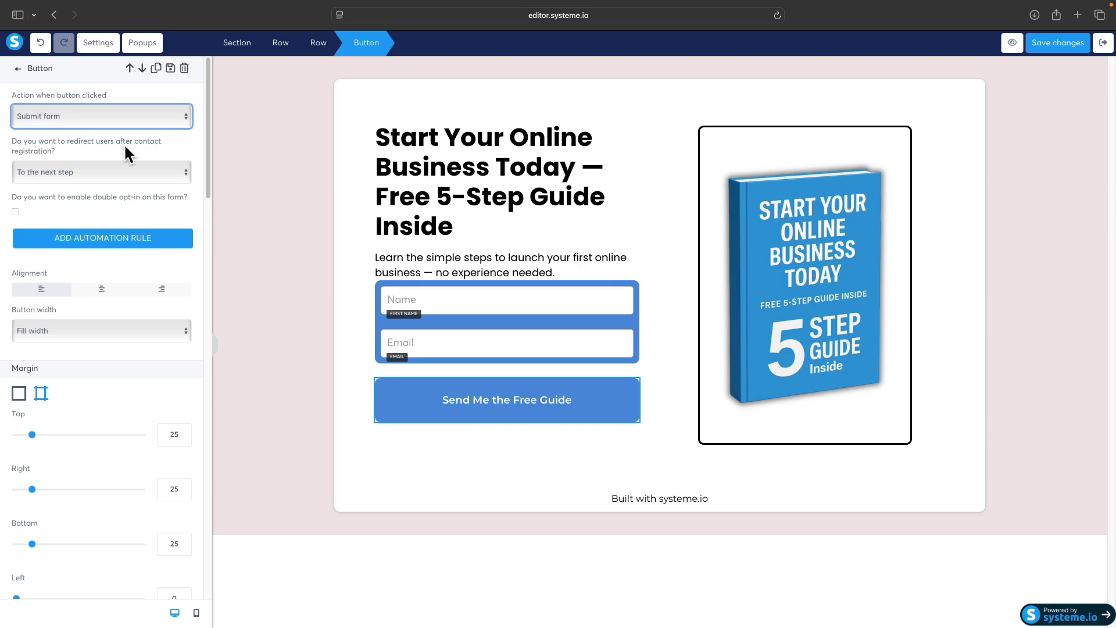
{"action": "left_click", "coordinate": [58, 171]}
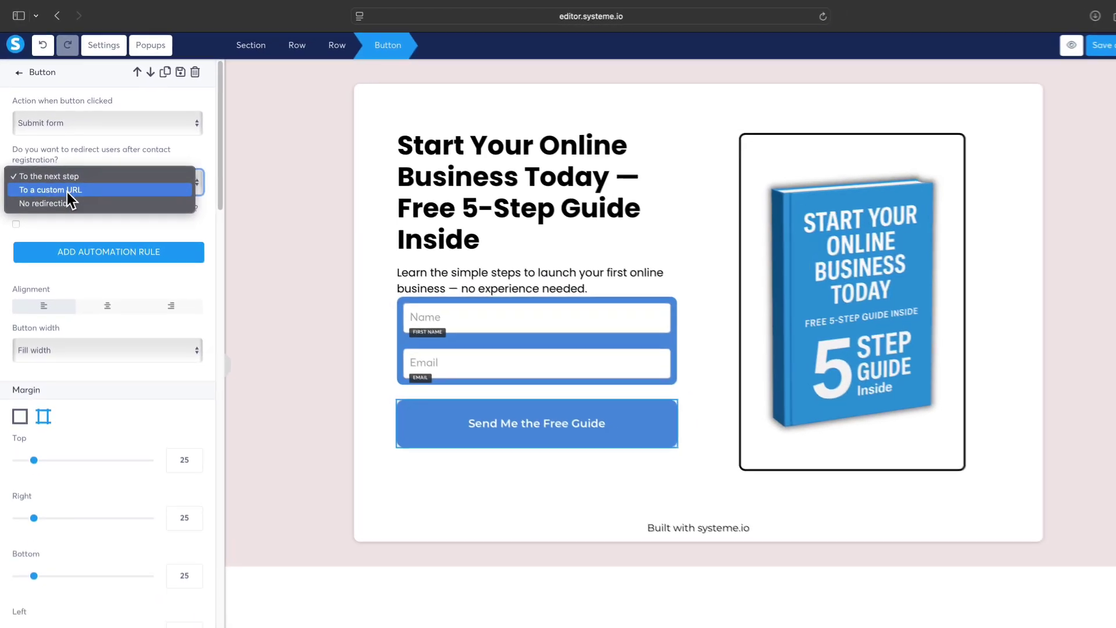
{"action": "left_click", "coordinate": [68, 190]}
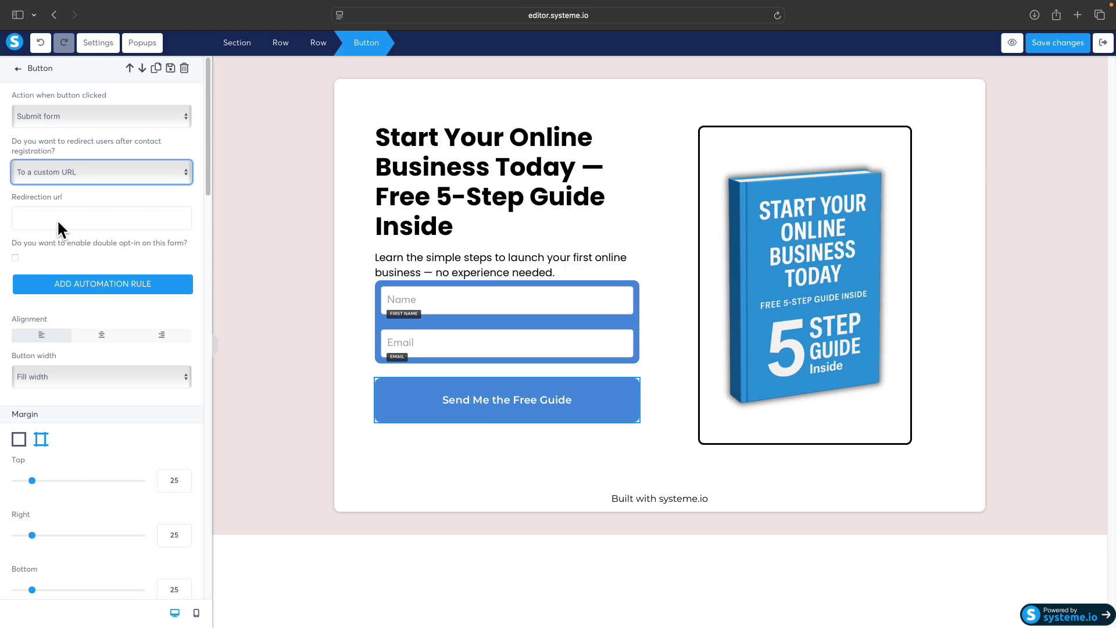
{"action": "left_click", "coordinate": [82, 171]}
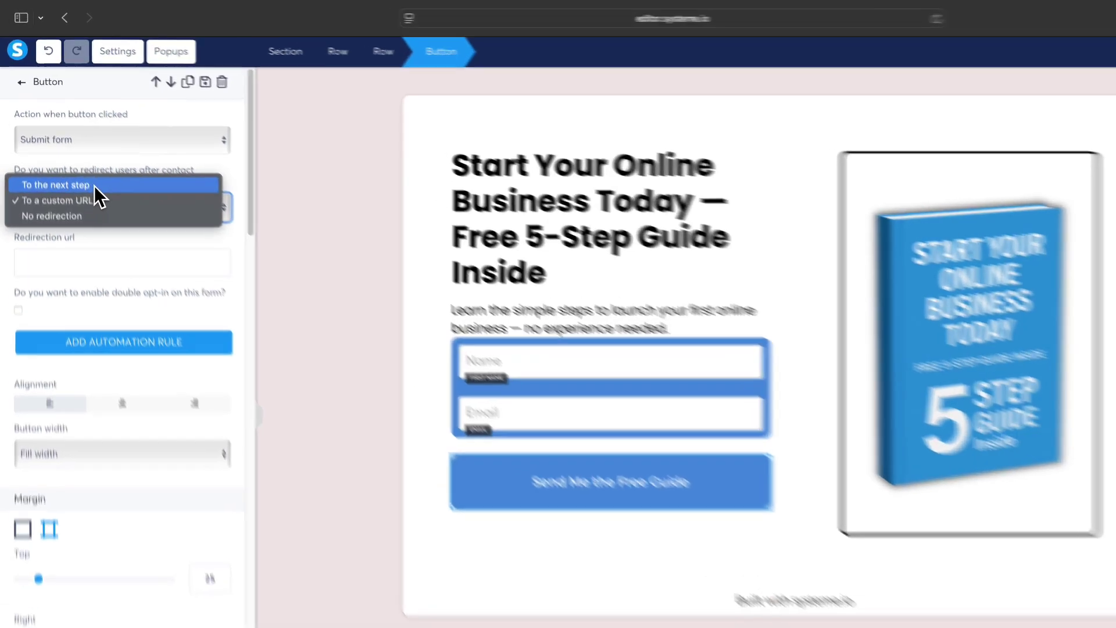
{"action": "left_click", "coordinate": [79, 155]}
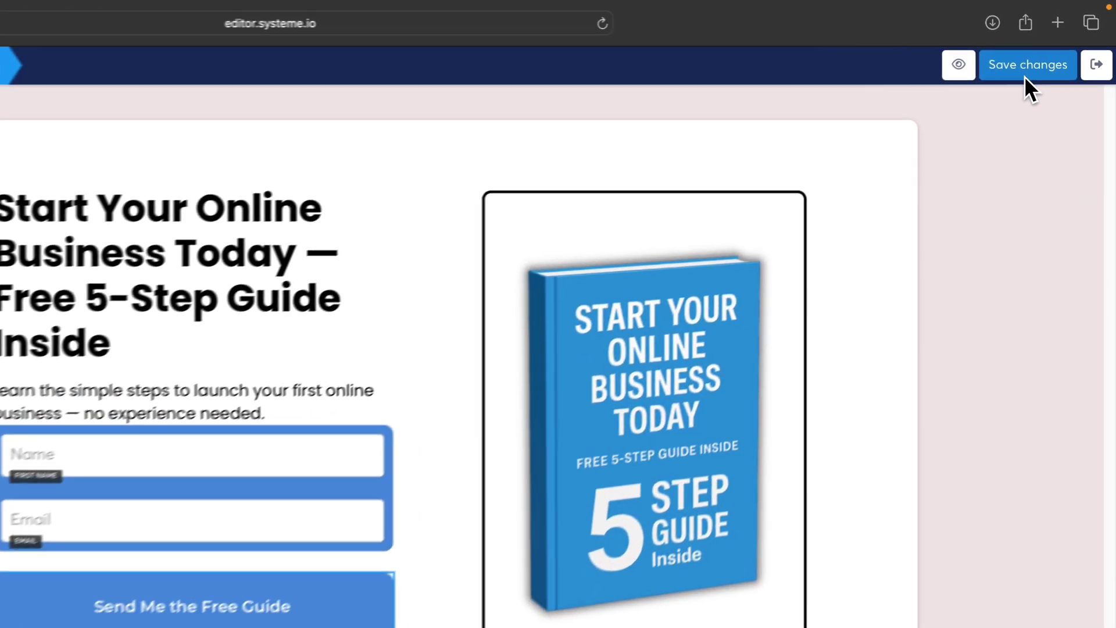
Step: Save the page changes and exit the editor to the funnel page
{"action": "left_click", "coordinate": [1055, 43]}
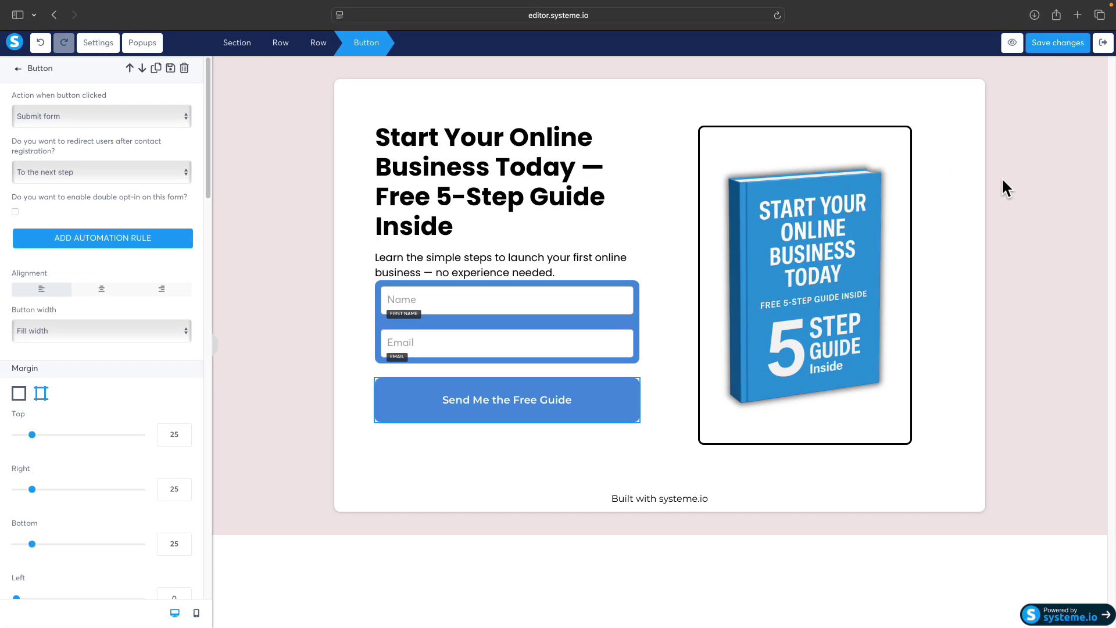
{"action": "left_click", "coordinate": [1104, 43]}
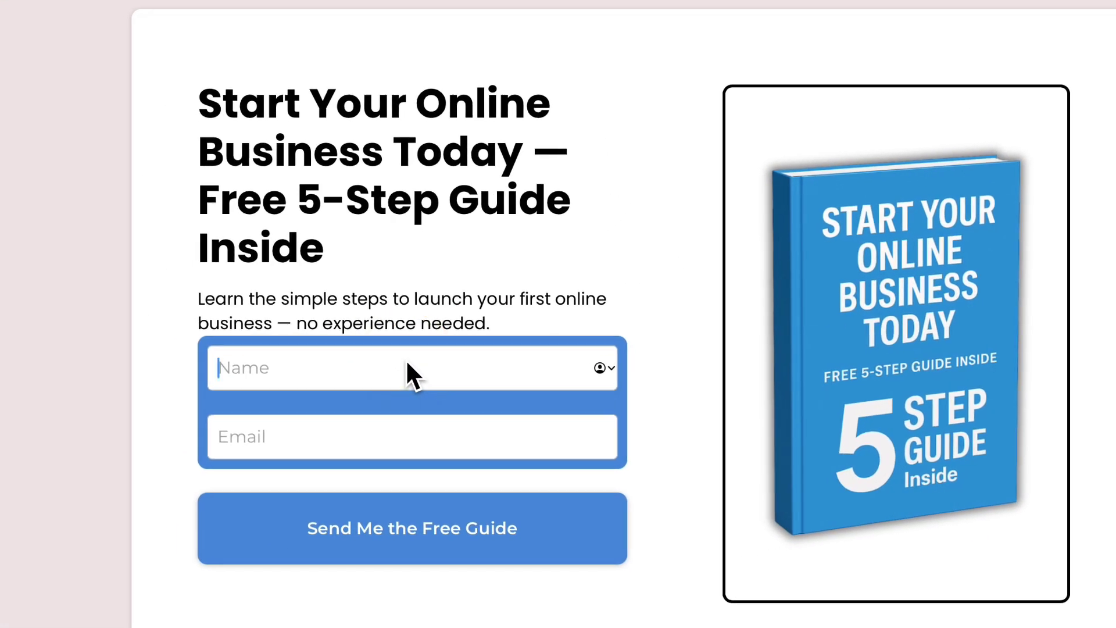
Step: Submit the live opt-in form with a test name and e-mail address
{"action": "type", "text": "clickversity"}
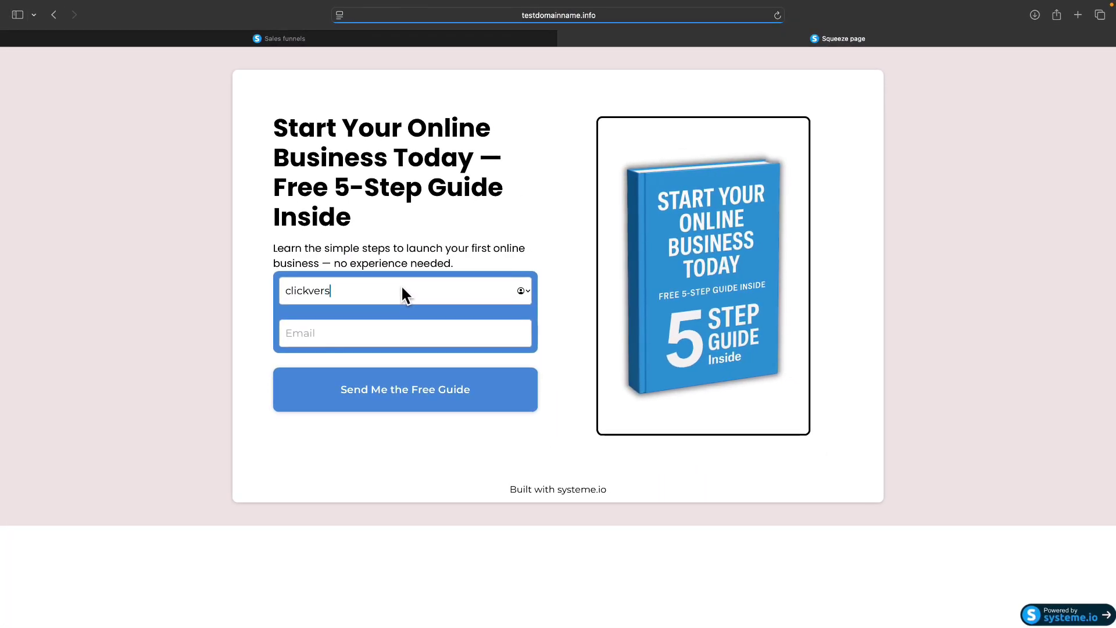
{"action": "key", "text": "Tab"}
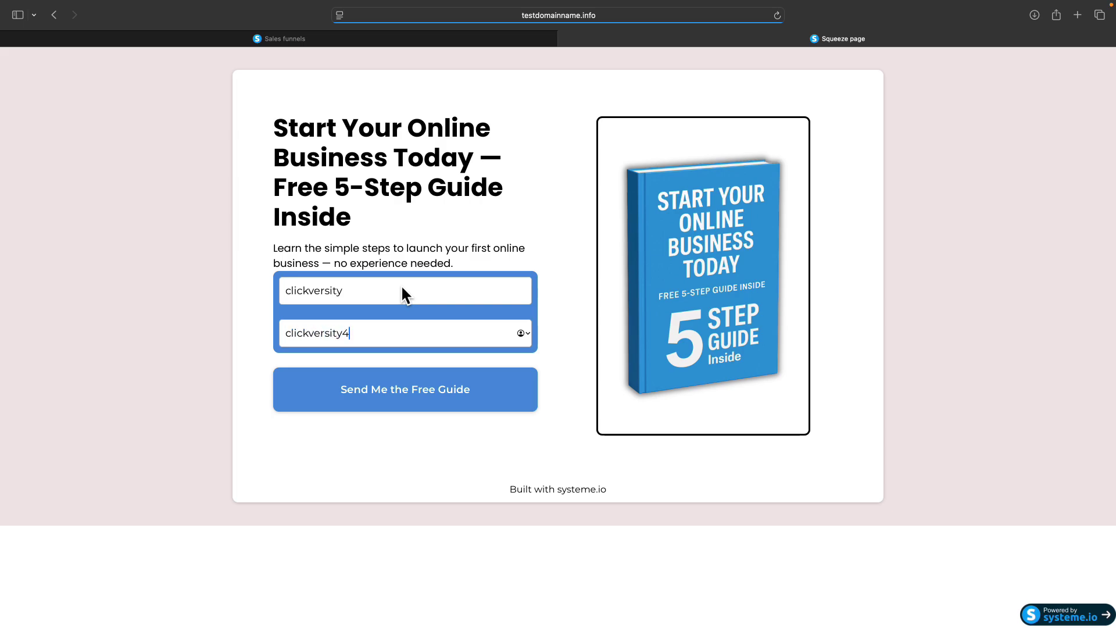
{"action": "left_click", "coordinate": [357, 398]}
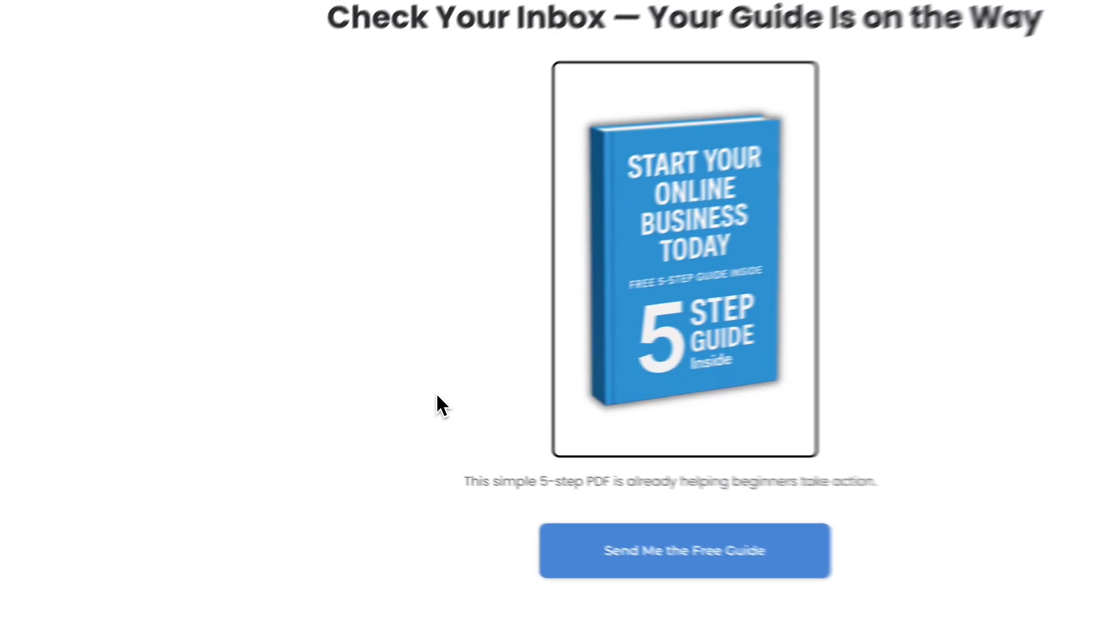